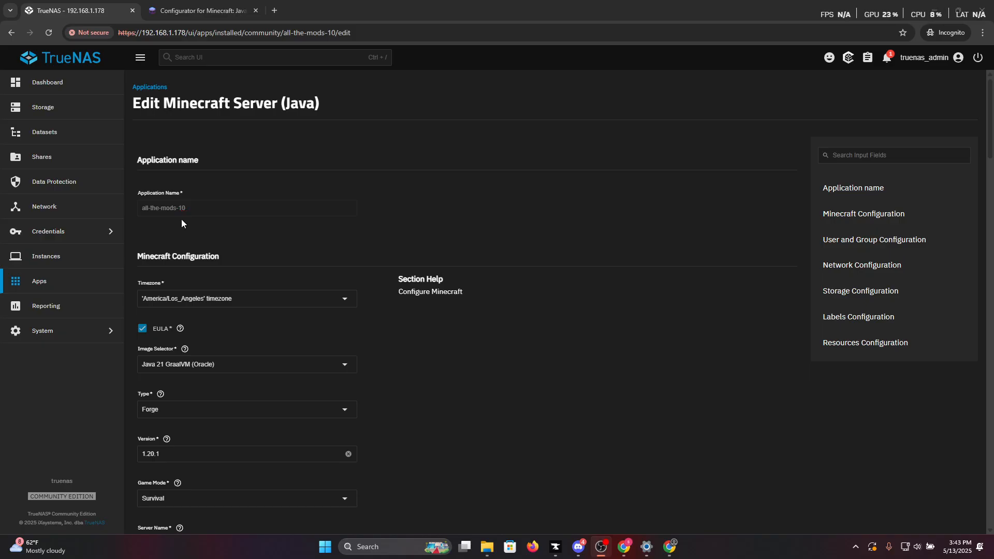
# Examine the server type options and the Version field's help in the Minecraft app's configuration.
pyautogui.scroll(-3, 181, 219)
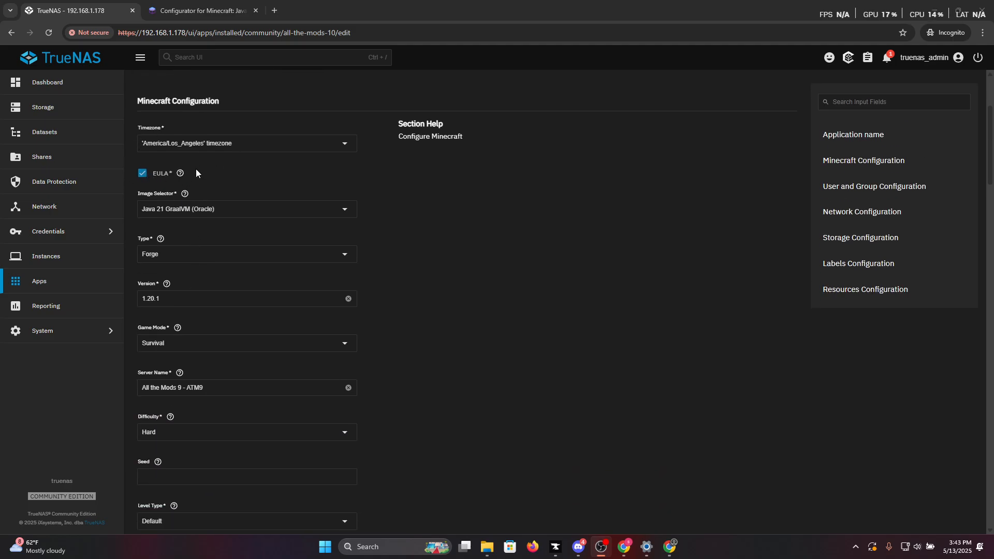
pyautogui.scroll(-1, 395, 256)
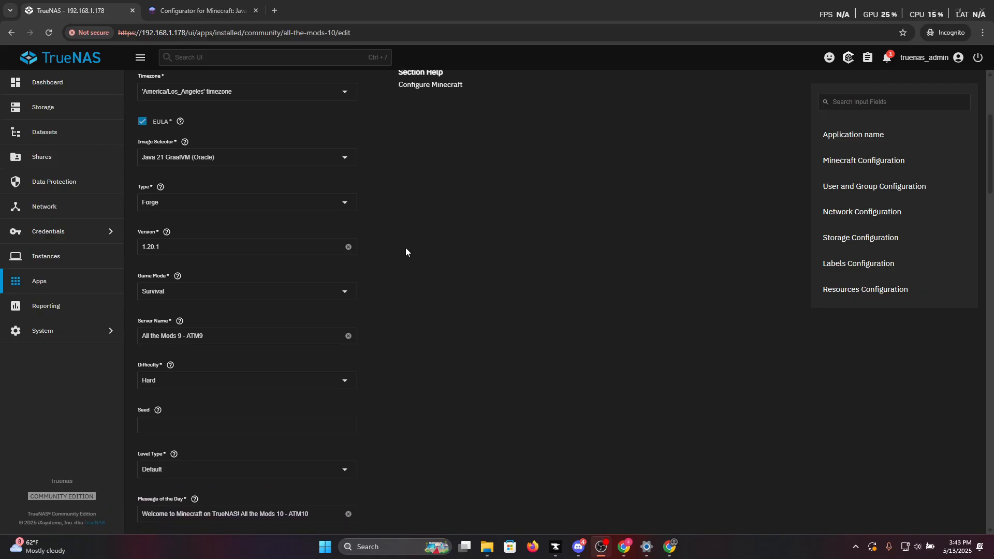
pyautogui.click(190, 207)
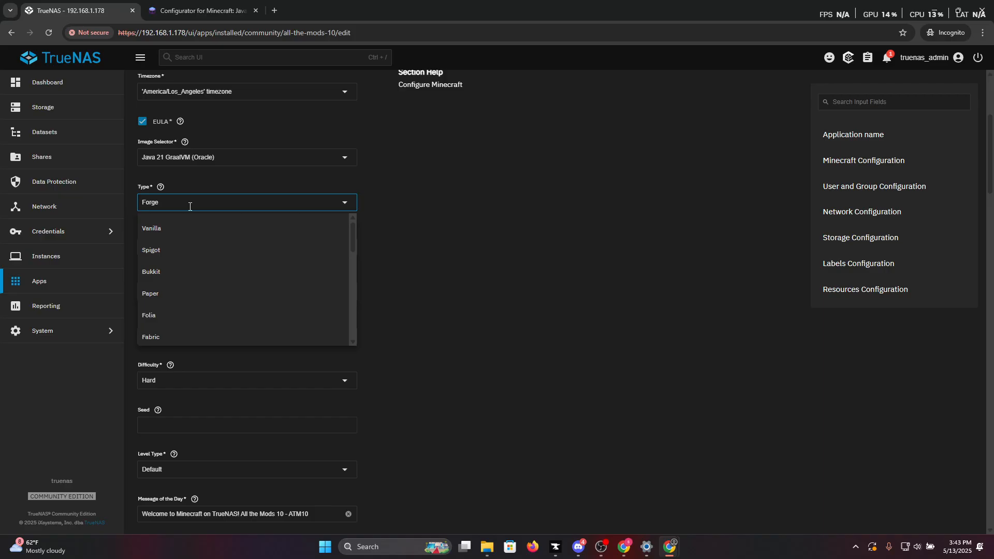
pyautogui.click(398, 224)
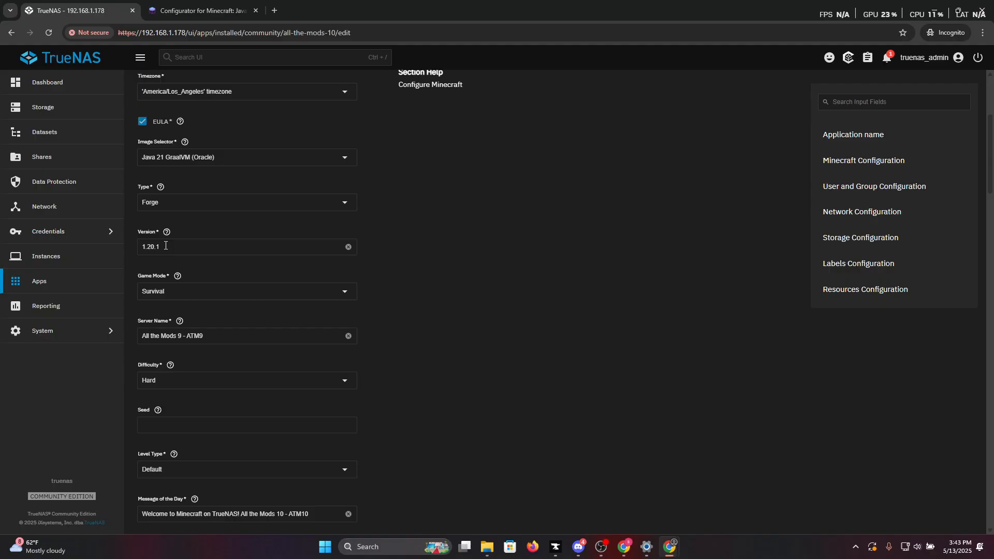
pyautogui.click(167, 233)
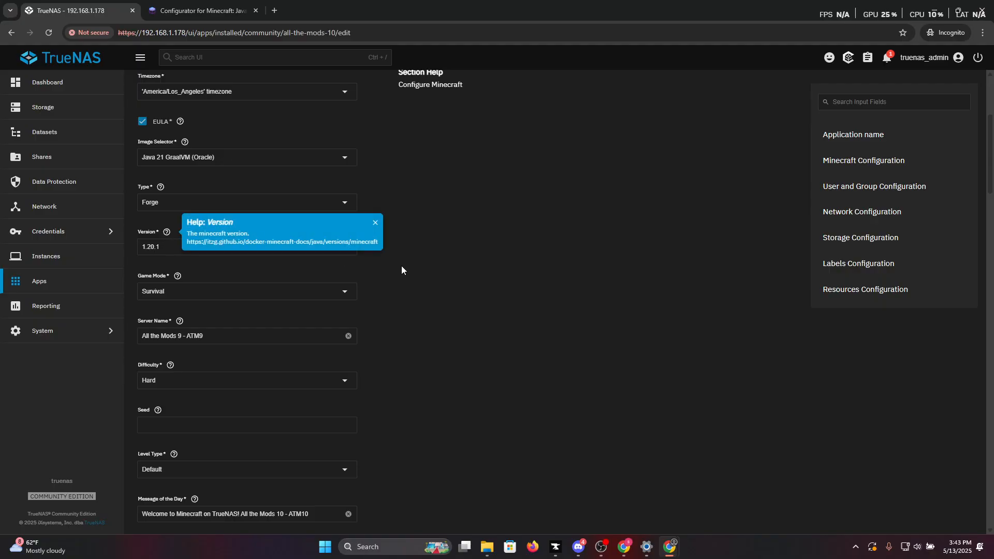
pyautogui.click(420, 272)
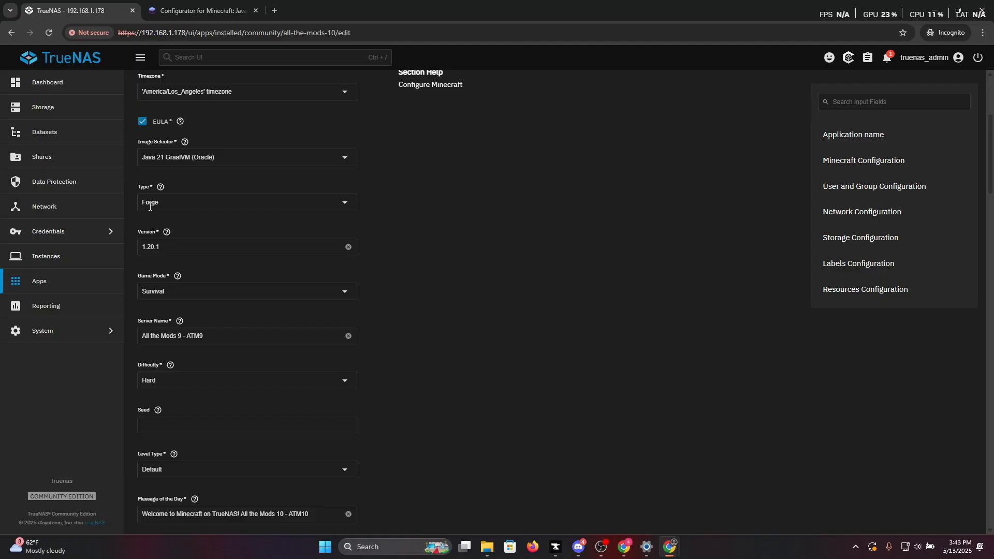
pyautogui.click(166, 232)
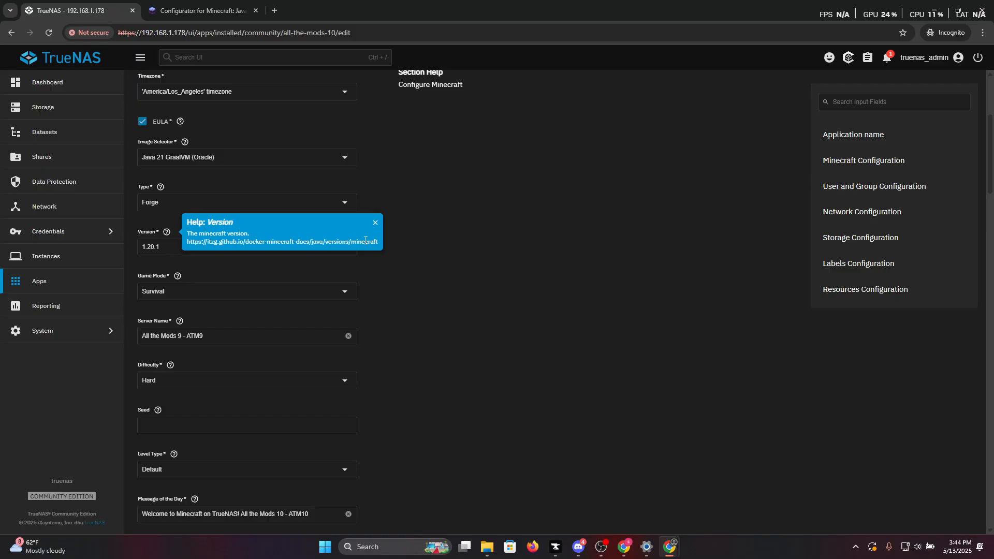
# Switch to the setupmc.com configurator and examine the quick guide and the generated compose.yml.
pyautogui.click(202, 10)
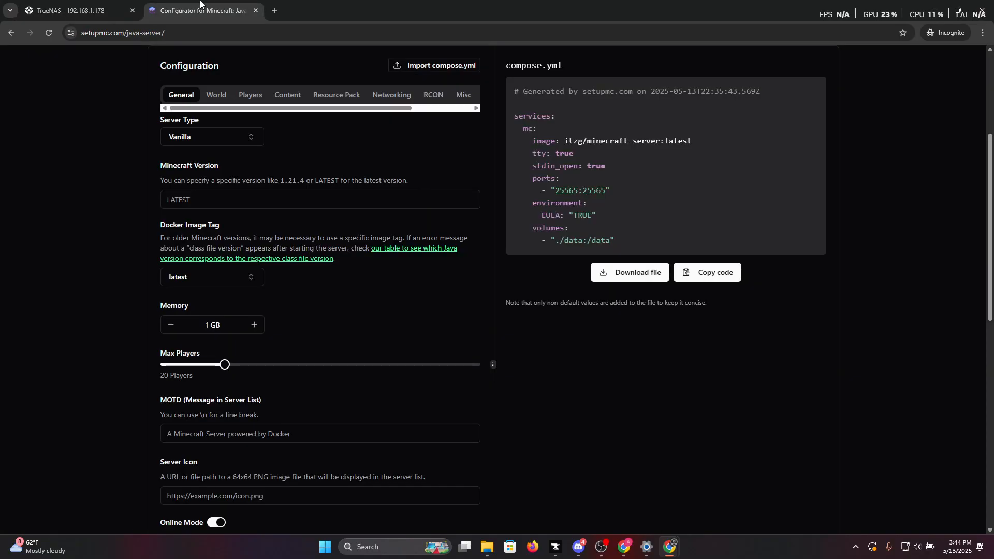
pyautogui.scroll(4, 386, 259)
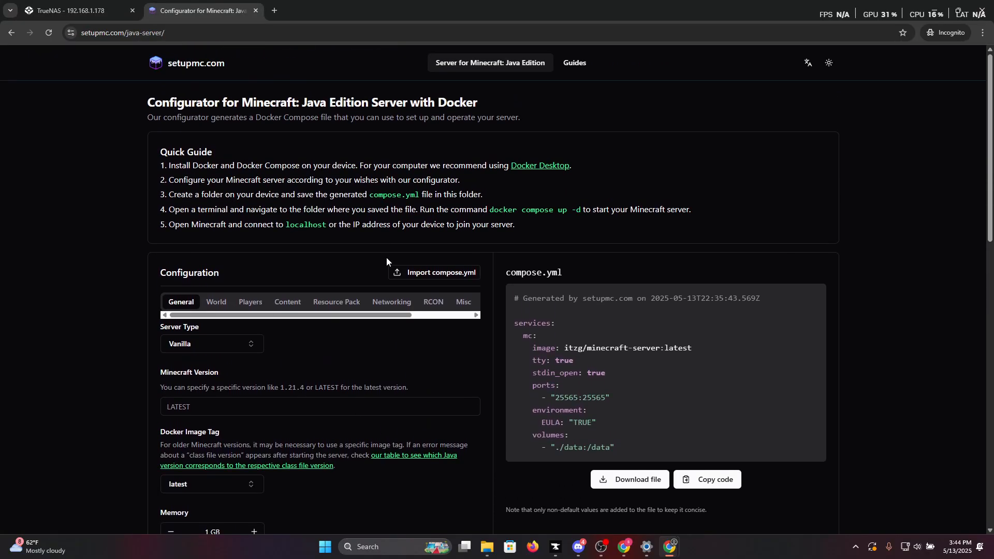
pyautogui.scroll(-3, 386, 261)
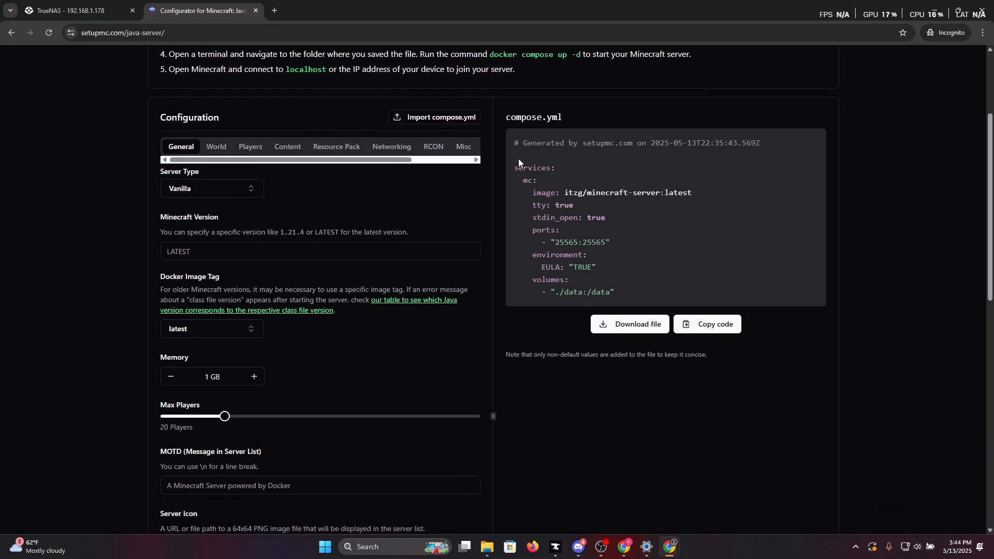
pyautogui.moveTo(509, 161); pyautogui.dragTo(585, 219)
pyautogui.click(587, 234)
# Set the configurator's server type to Neoforge and Minecraft version to 1.21.3, and check the version line in compose.yml.
pyautogui.click(246, 192)
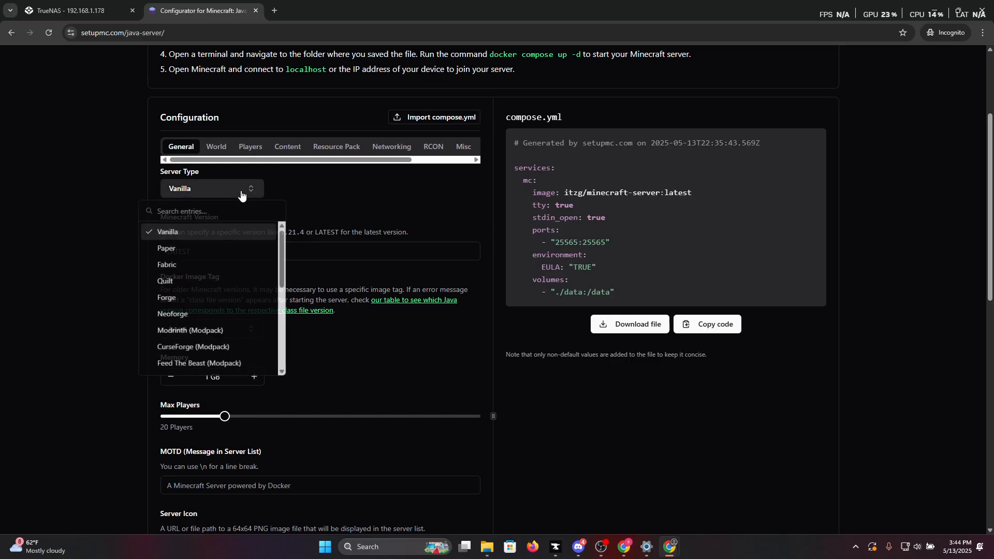
pyautogui.click(203, 315)
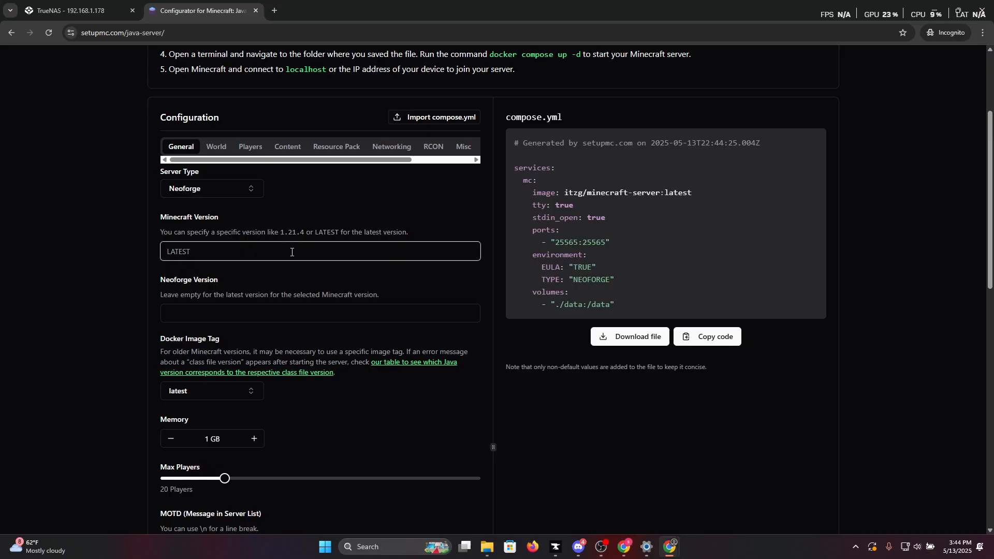
pyautogui.write('1.2')
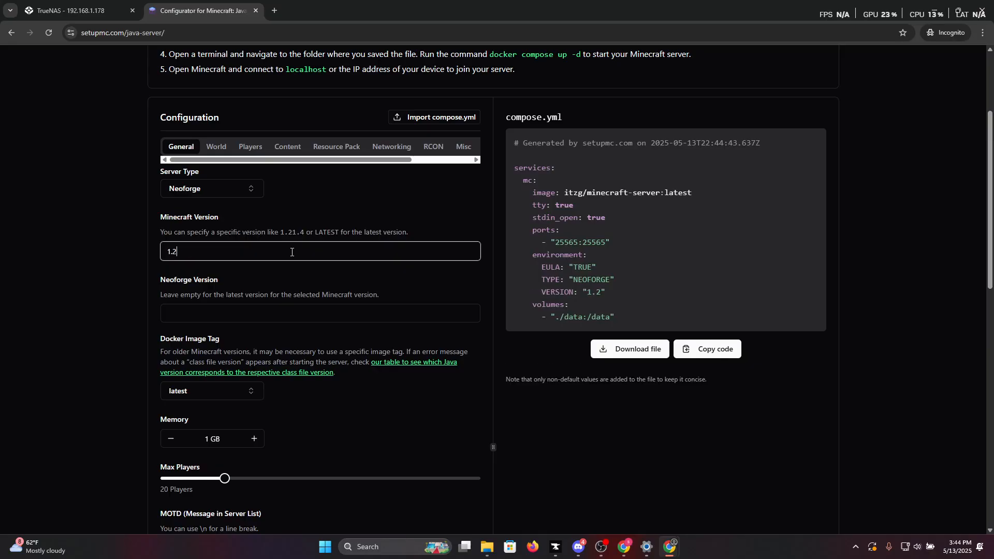
pyautogui.write('1.3')
pyautogui.moveTo(587, 294); pyautogui.dragTo(614, 294)
pyautogui.click(614, 294)
pyautogui.doubleClick(601, 293)
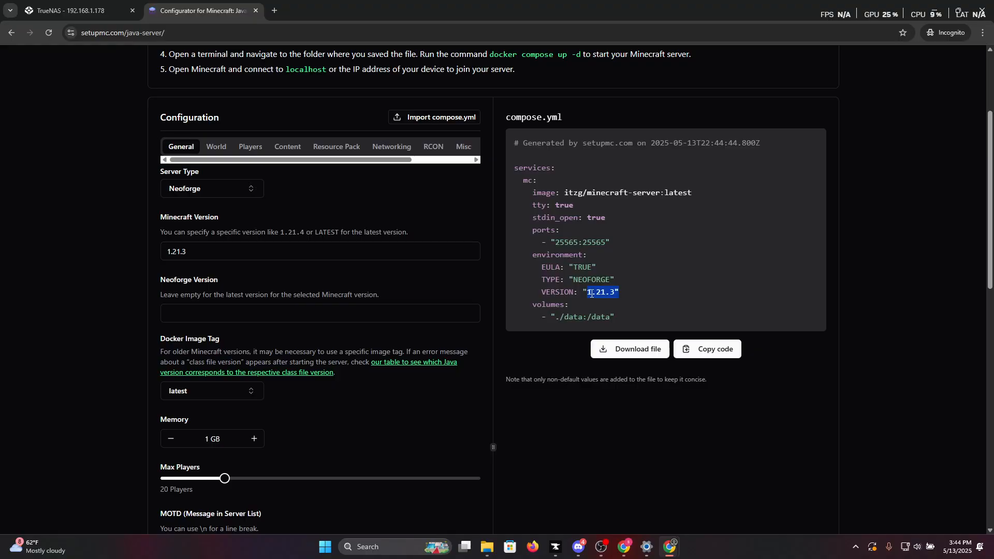
pyautogui.click(611, 294)
# Compare the type and version settings in the TrueNAS app form with the configurator's Minecraft and Neoforge version fields.
pyautogui.click(72, 10)
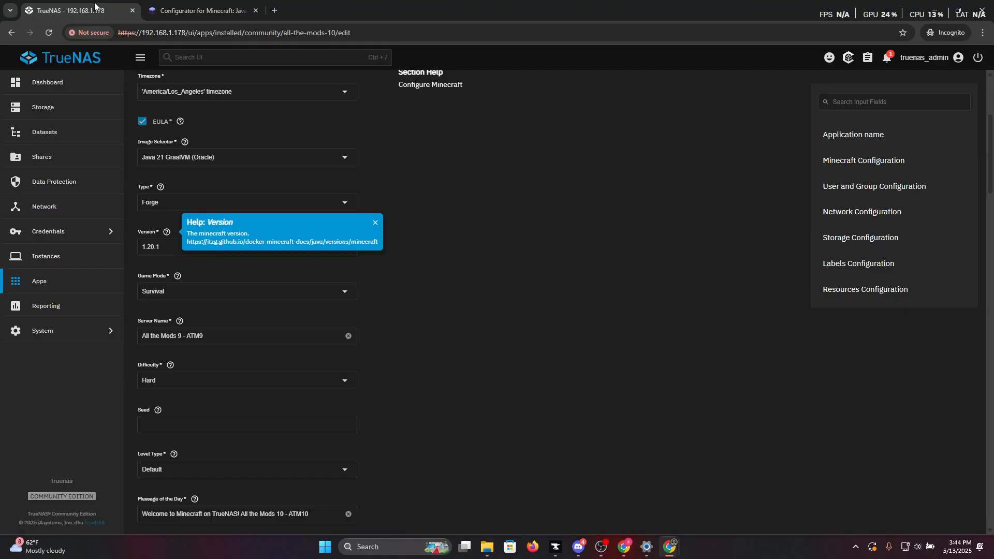
pyautogui.click(407, 256)
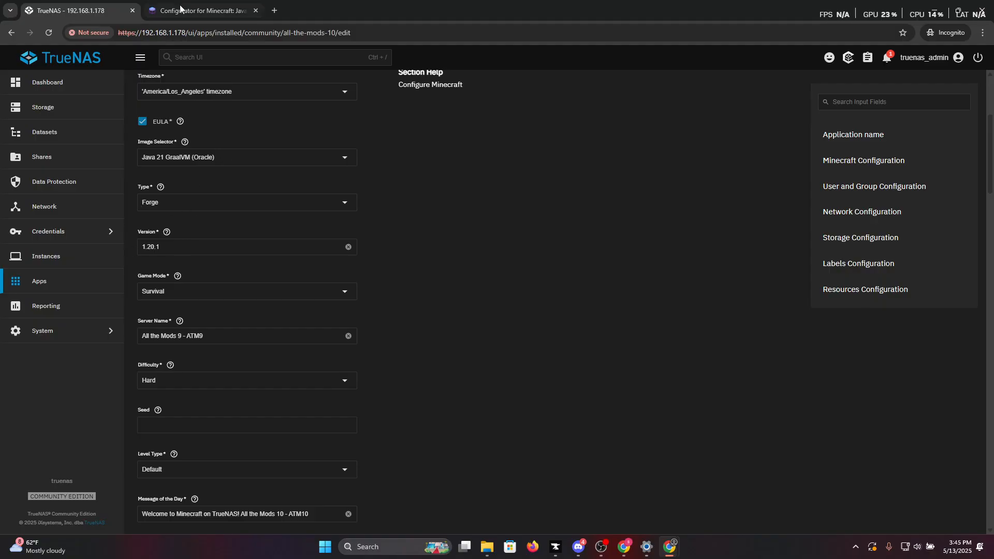
pyautogui.click(200, 11)
pyautogui.click(209, 253)
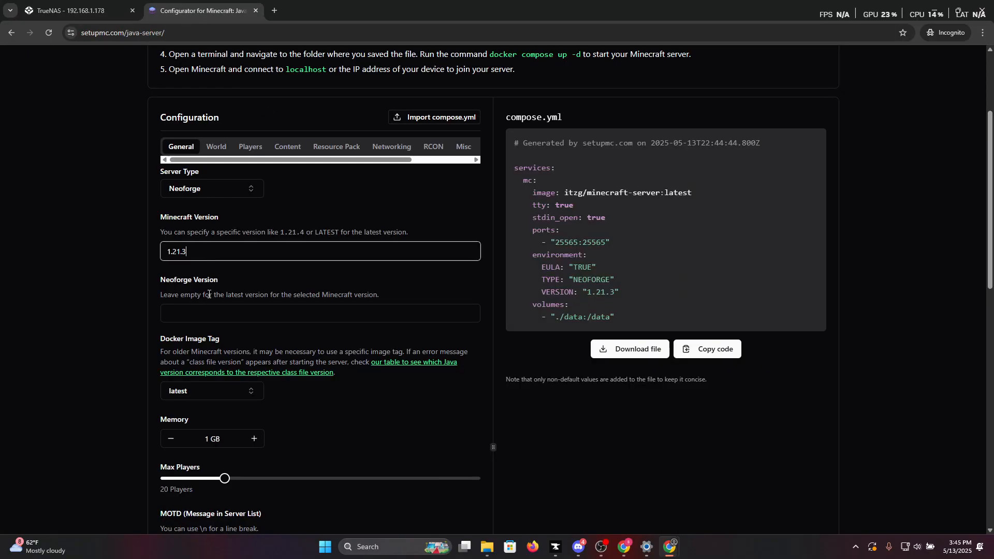
pyautogui.press('Tab')
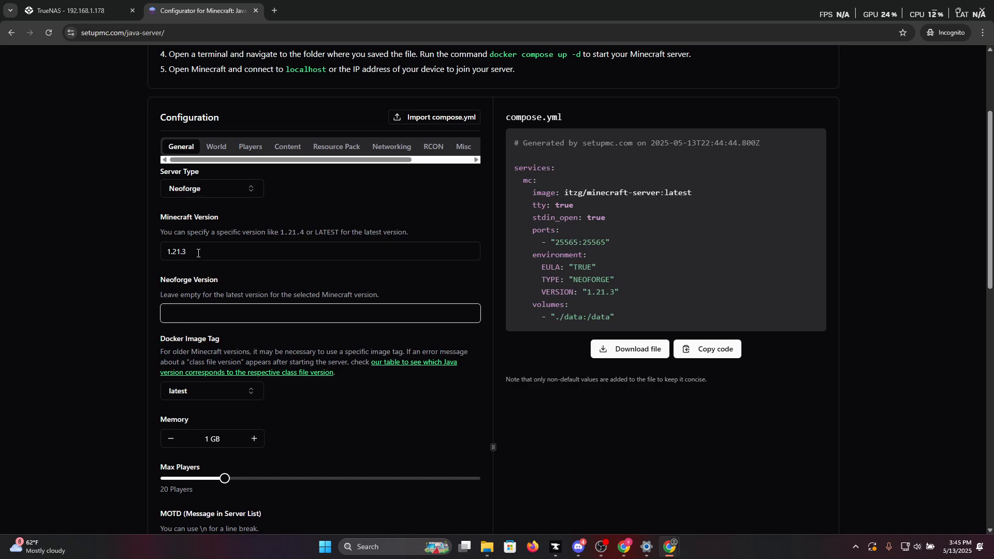
pyautogui.click(200, 254)
pyautogui.moveTo(165, 219); pyautogui.dragTo(189, 245)
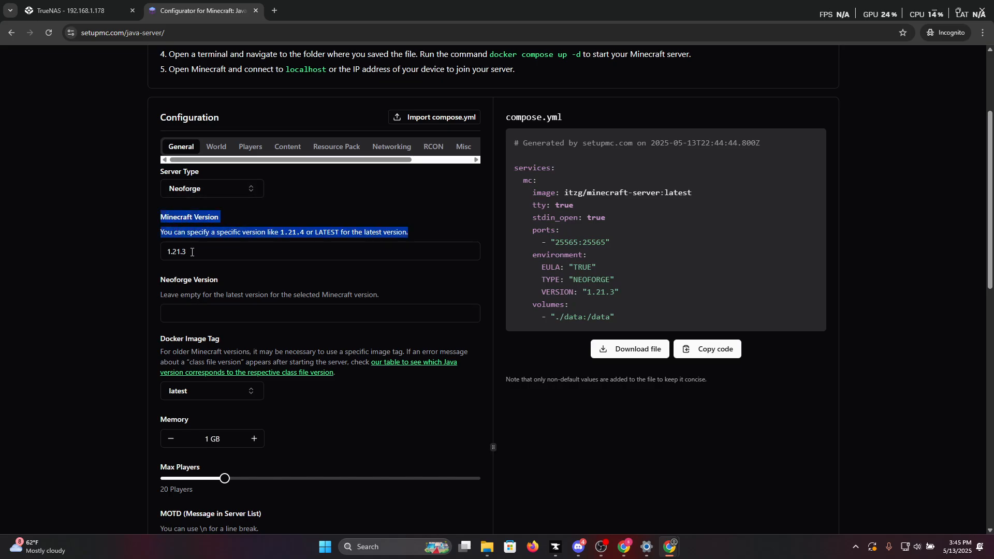
pyautogui.click(196, 305)
pyautogui.click(193, 254)
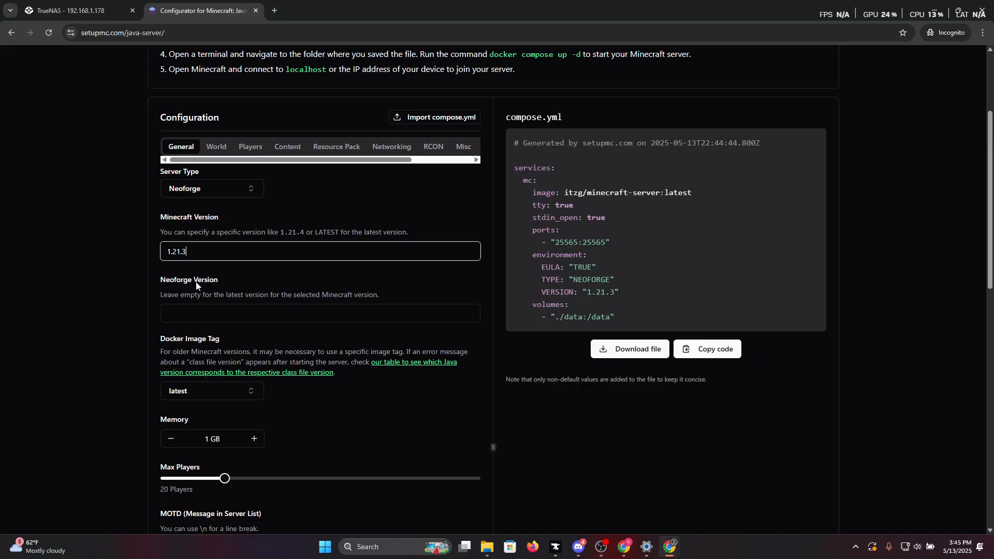
pyautogui.click(199, 312)
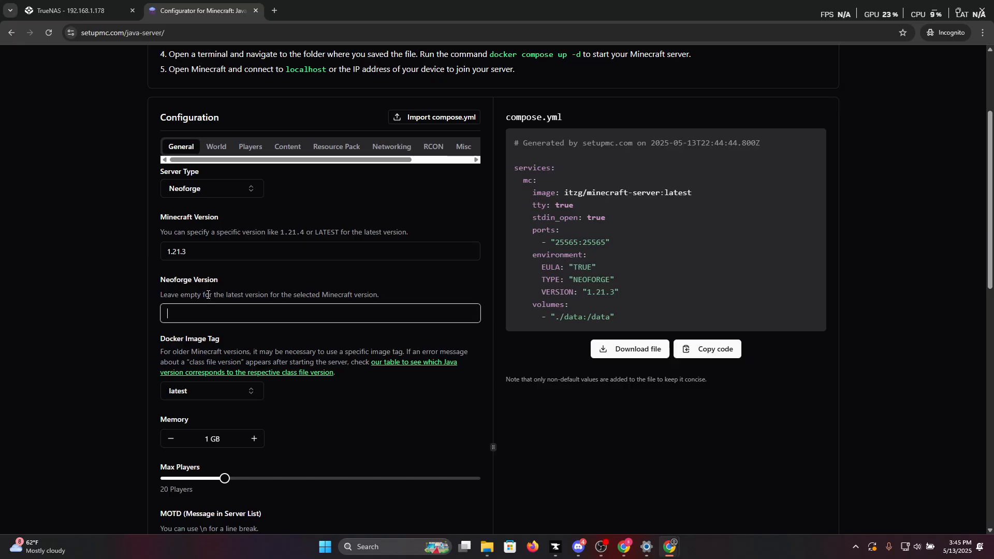
# Search the web in a new browser tab for "cursforge all the mods 10 server".
pyautogui.click(273, 8)
pyautogui.write('cut')
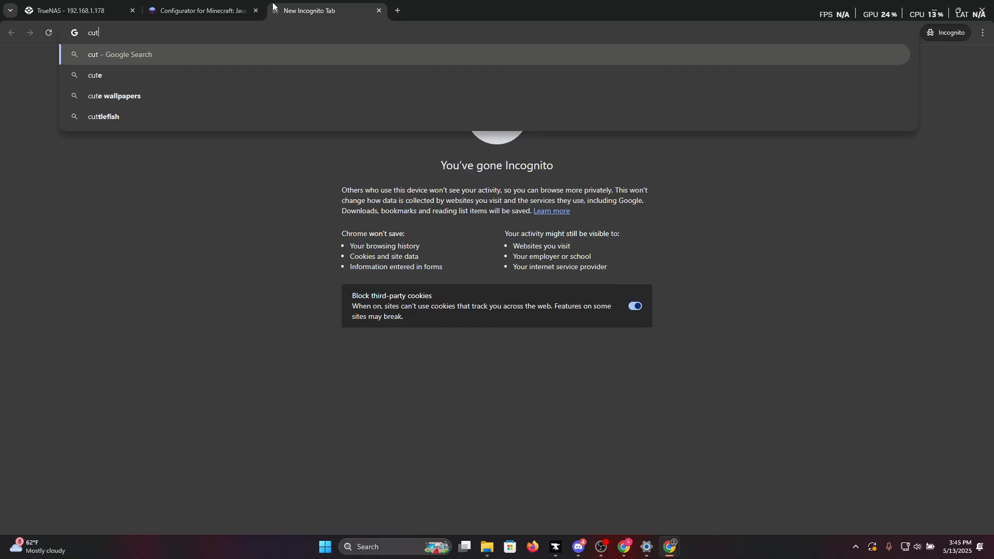
pyautogui.press('BackSpace')
pyautogui.write('r')
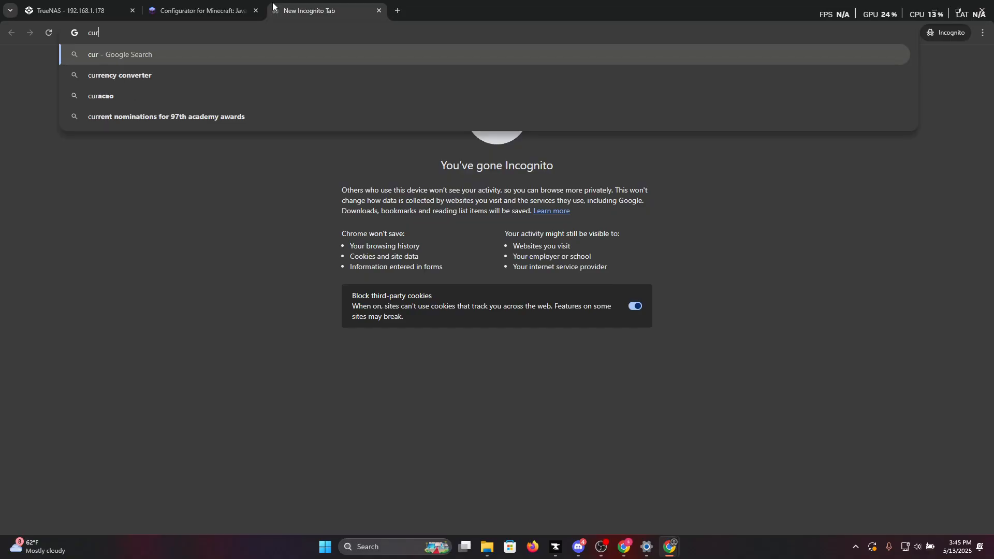
pyautogui.write('sforge all')
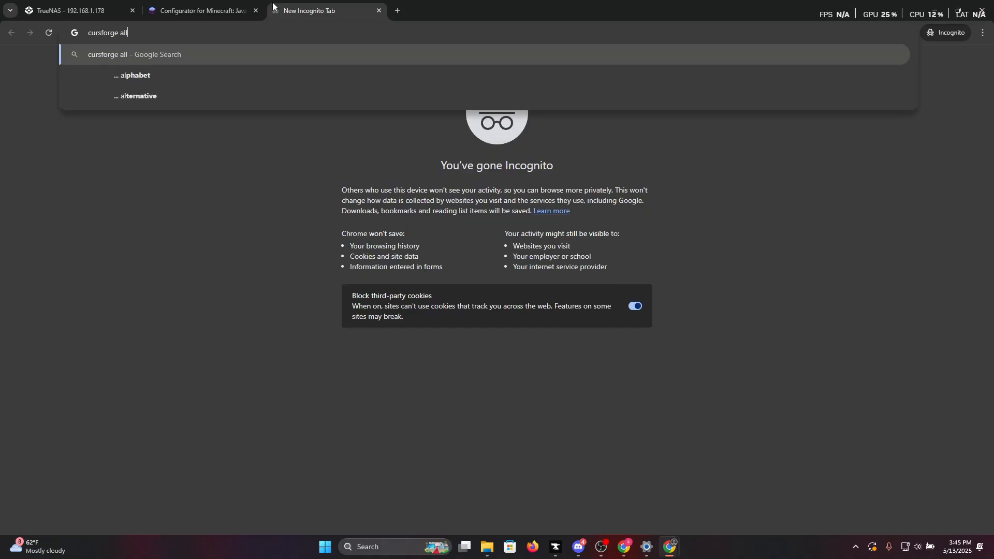
pyautogui.write(' the mods 10 server')
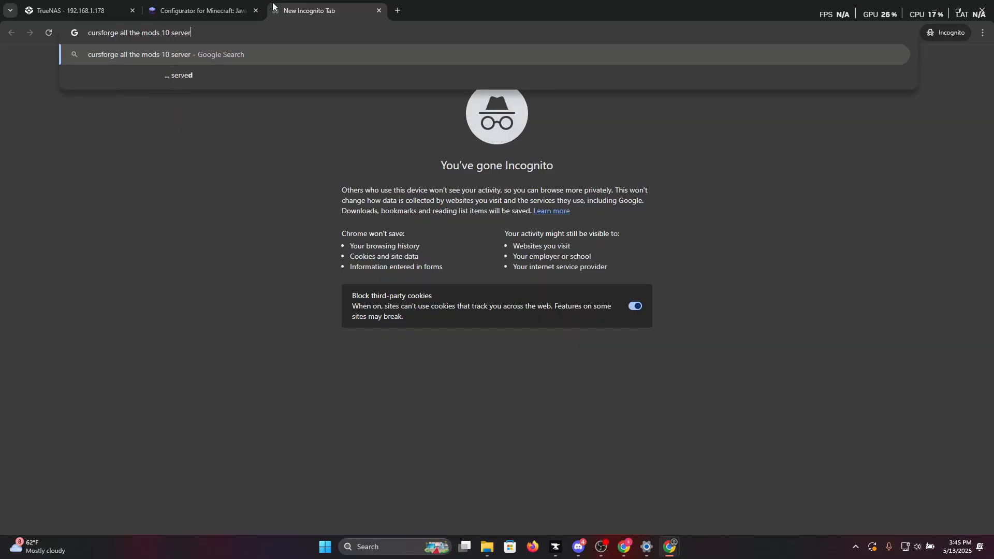
pyautogui.press('Return')
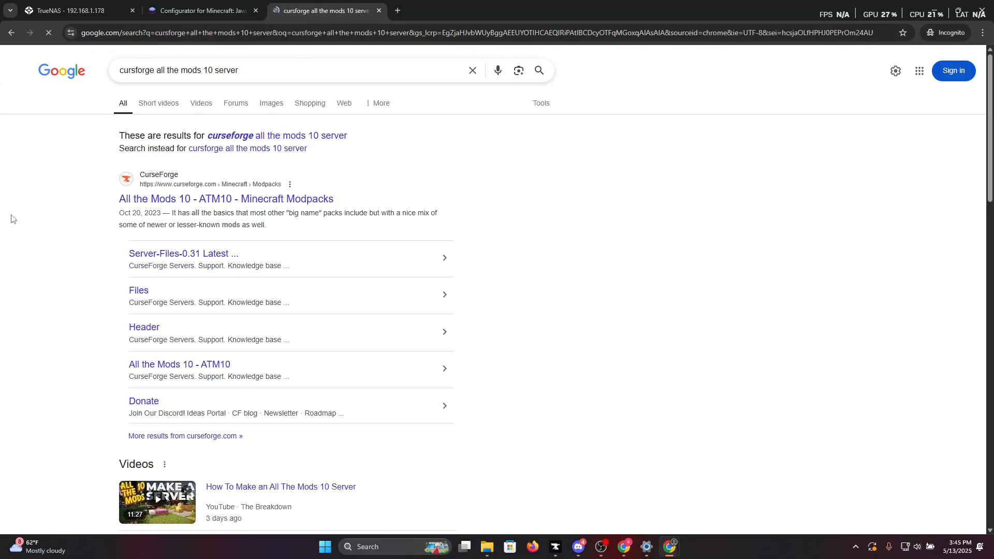
# Open CurseForge's All the Mods 10 - ATM10 modpack page and go to the ServerFiles-2.47.zip server pack.
pyautogui.click(192, 197)
pyautogui.scroll(-18, 365, 237)
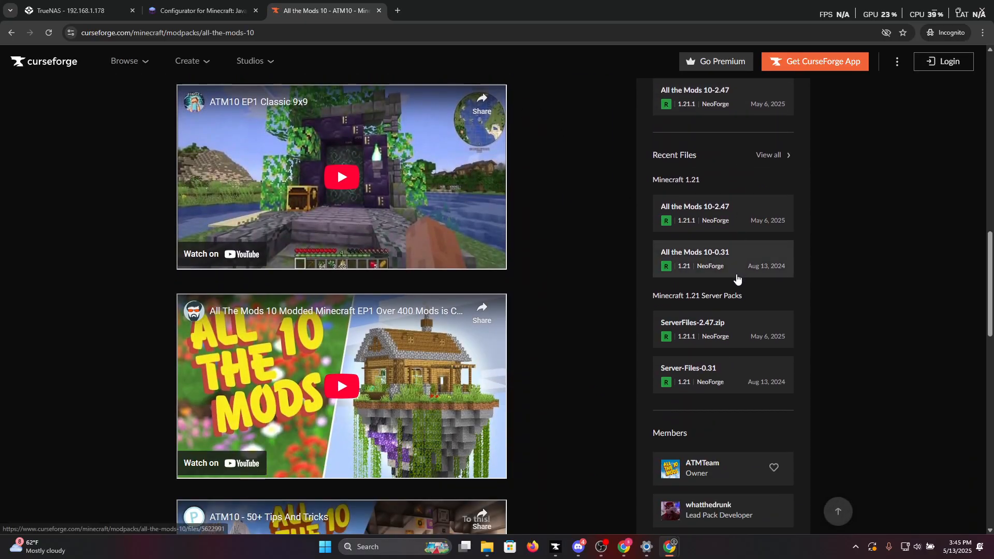
pyautogui.scroll(-3, 725, 259)
pyautogui.click(725, 175)
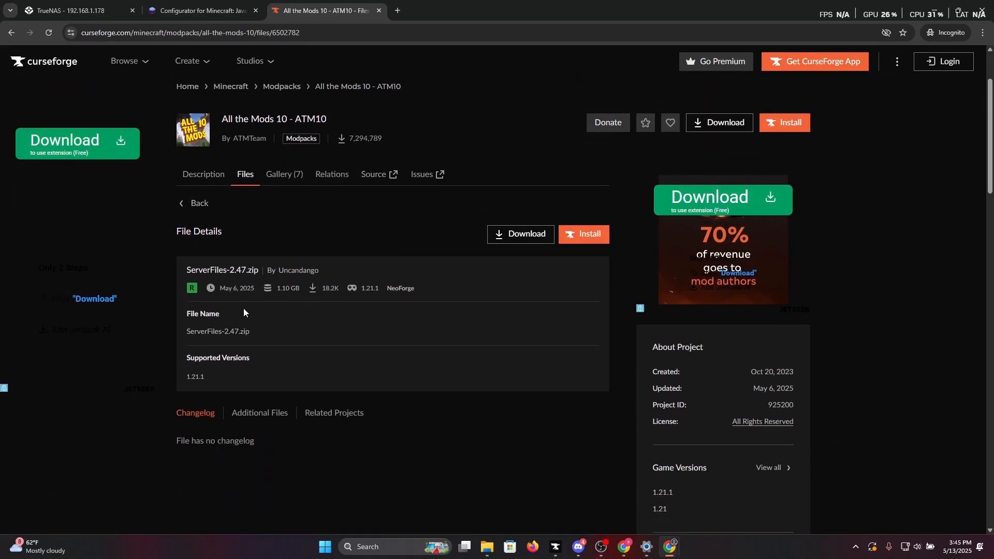
# Examine the server pack's file details for its supported Minecraft version and mod loader.
pyautogui.scroll(-2, 243, 312)
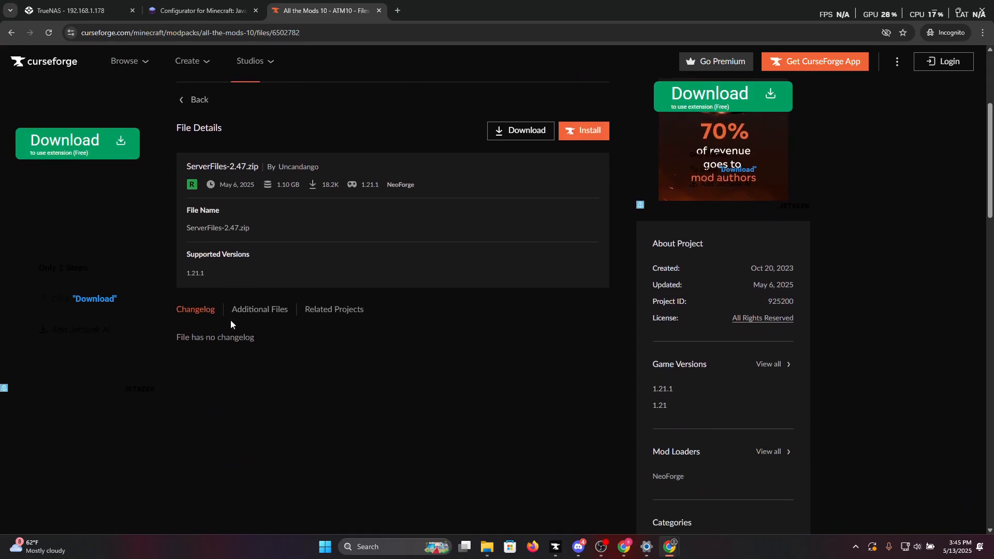
pyautogui.doubleClick(191, 277)
pyautogui.scroll(3, 232, 287)
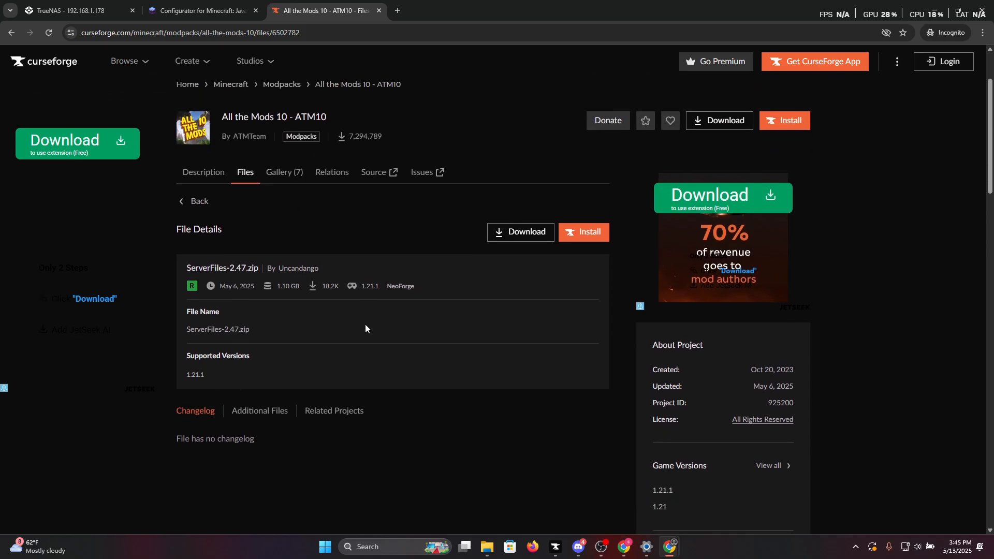
pyautogui.scroll(-3, 365, 323)
pyautogui.scroll(3, 365, 323)
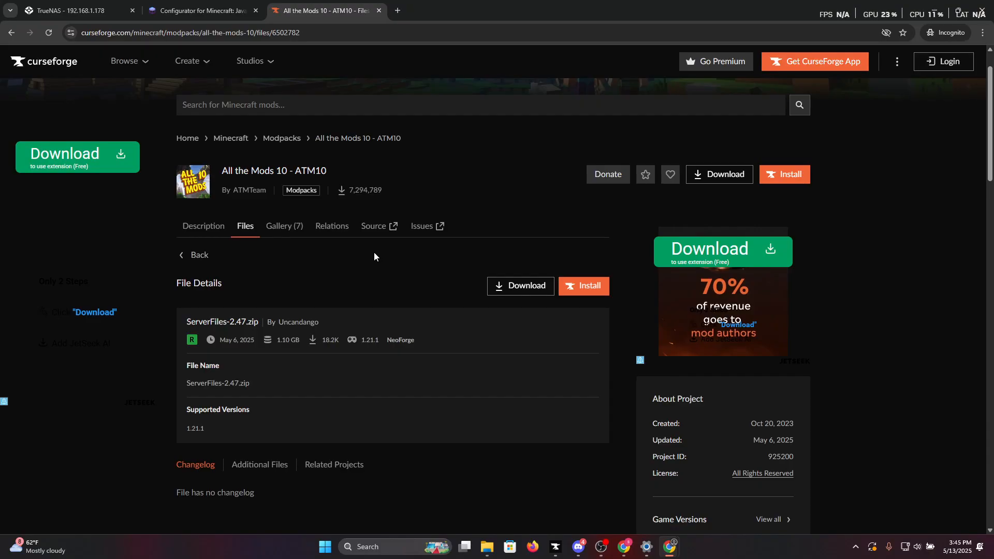
# Return to the setupmc.com configurator and examine the Docker settings for exposed ports, volume mounts and volumes.
pyautogui.click(194, 4)
pyautogui.click(82, 9)
pyautogui.click(177, 7)
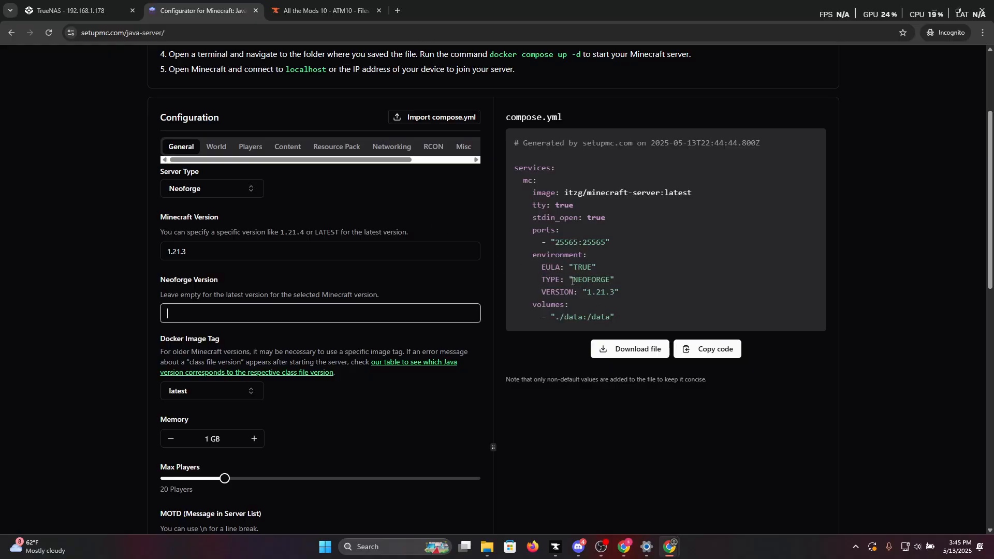
pyautogui.moveTo(316, 161); pyautogui.dragTo(392, 161)
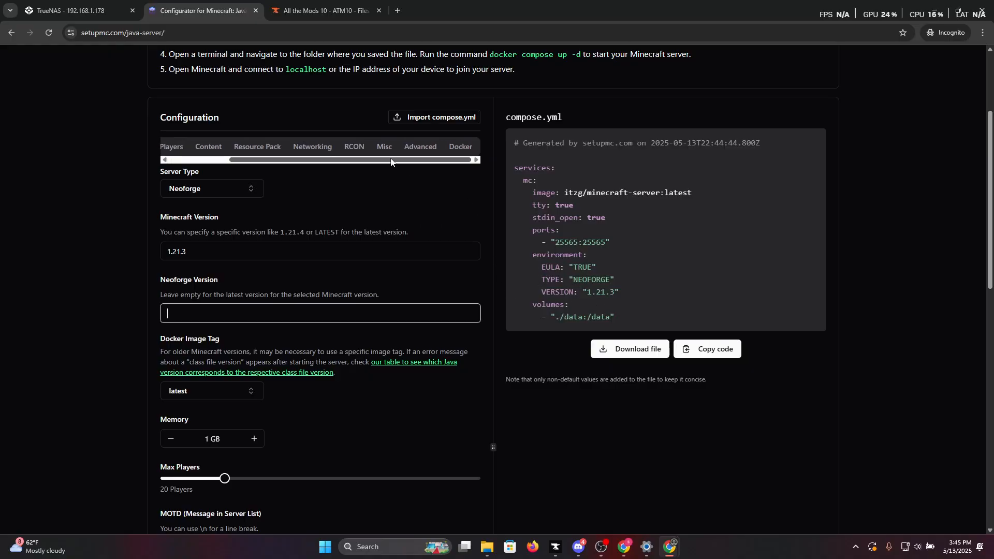
pyautogui.click(459, 149)
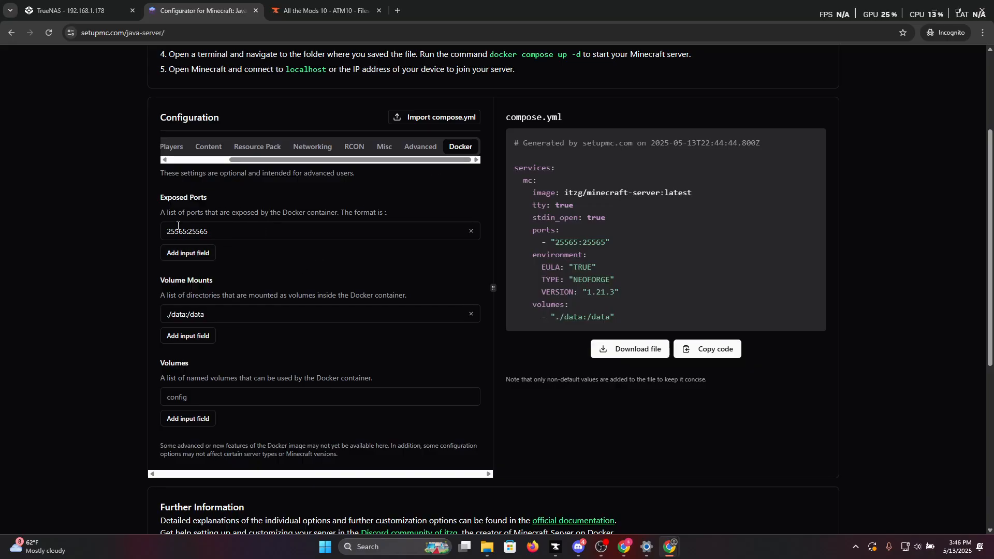
pyautogui.scroll(-4, 233, 246)
pyautogui.scroll(3, 227, 238)
pyautogui.scroll(1, 224, 208)
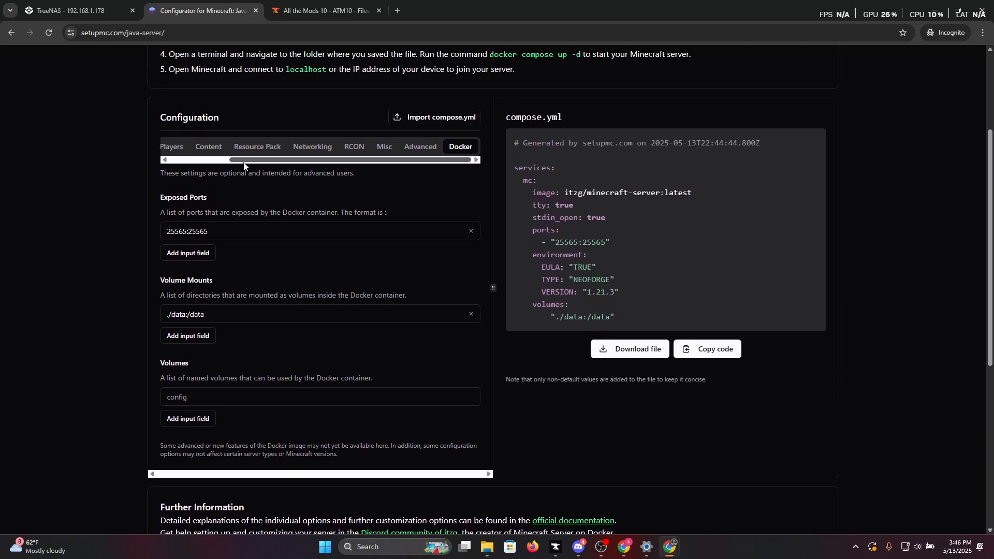
# Examine the configurator's World settings, including difficulty, PvP, game mode and spawn options.
pyautogui.moveTo(253, 160); pyautogui.dragTo(194, 166)
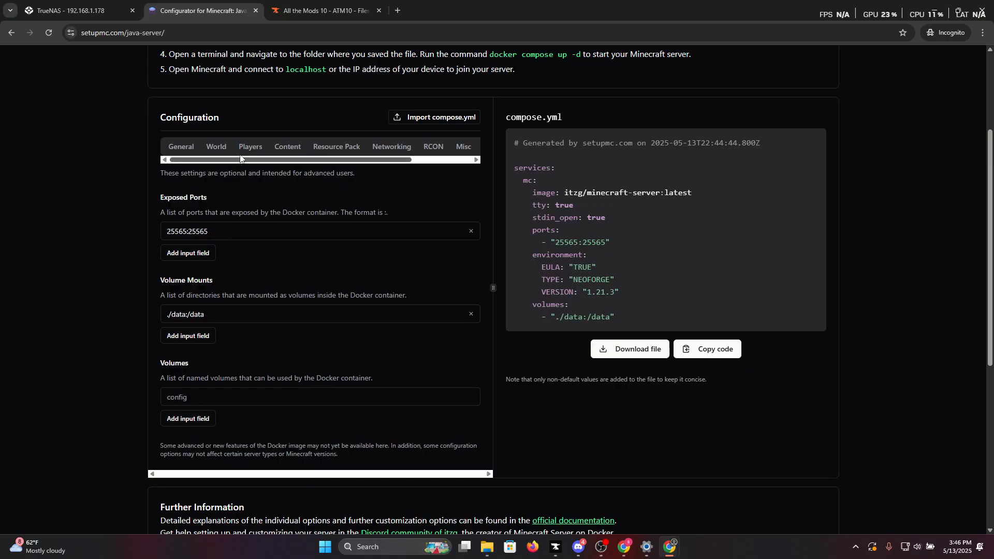
pyautogui.click(221, 147)
pyautogui.scroll(-2, 209, 199)
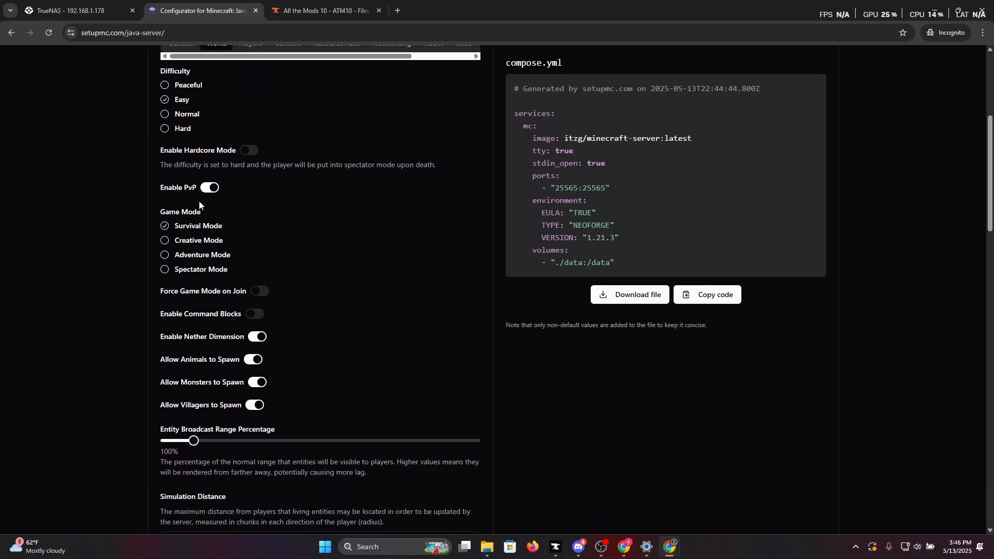
pyautogui.scroll(2, 199, 201)
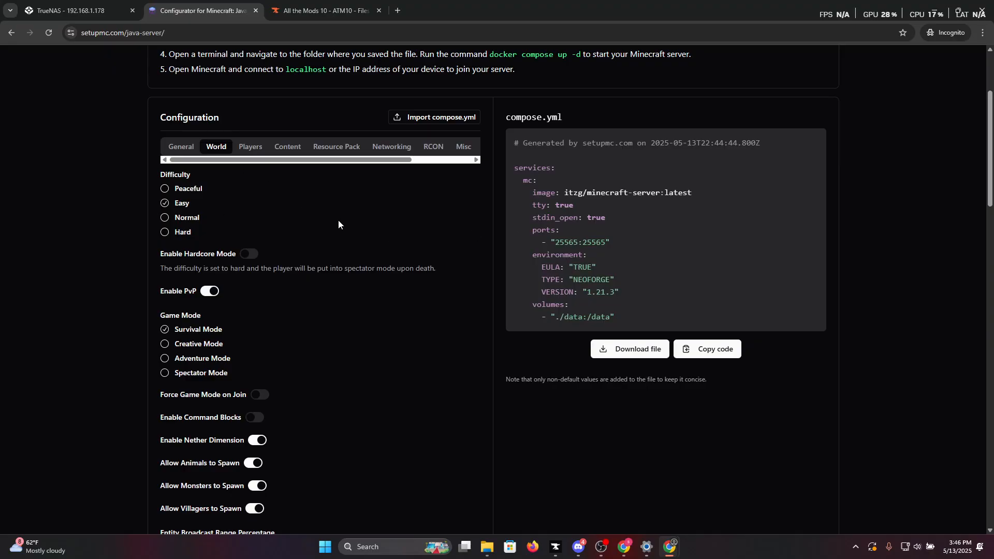
# Return to the TrueNAS all-the-mods-10 app edit page and review its settings from the Minecraft version through to the resource limits.
pyautogui.hotkey('ctrl', 'shift', 'Tab')
pyautogui.scroll(-3, 272, 282)
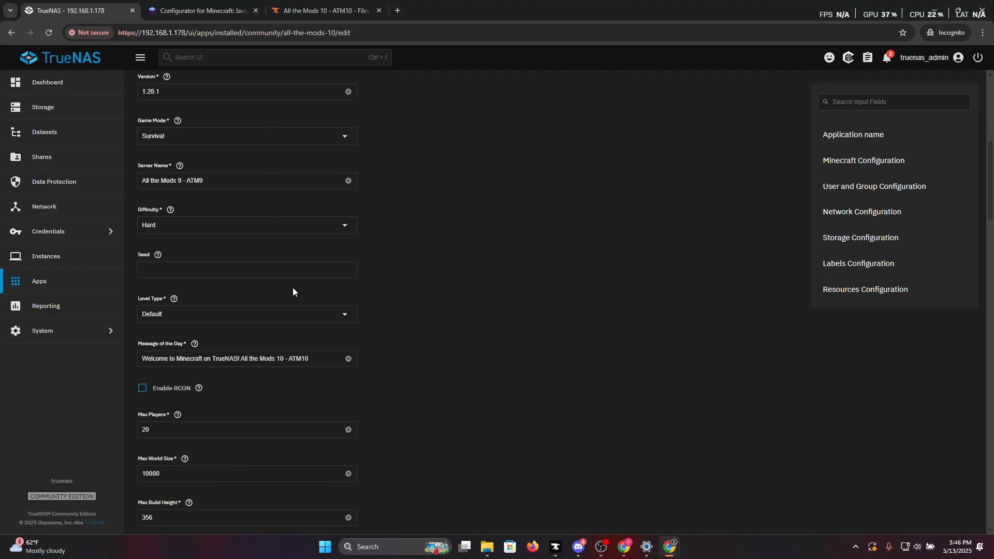
pyautogui.scroll(-2, 293, 287)
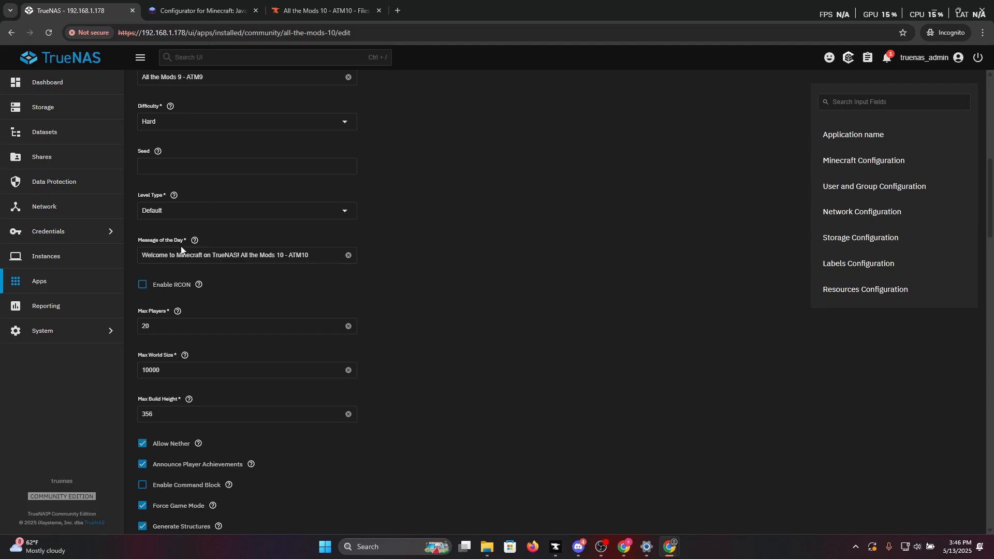
pyautogui.scroll(-2, 165, 181)
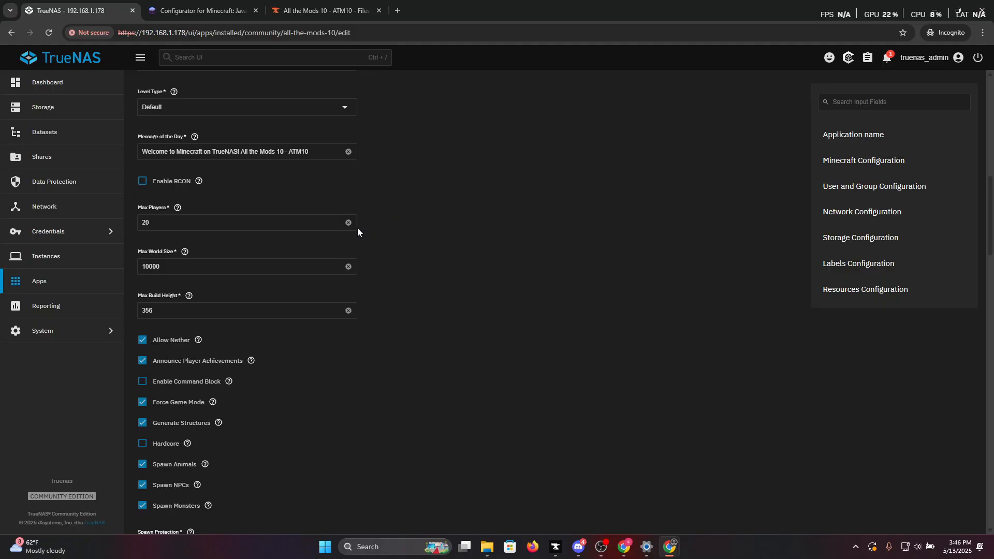
pyautogui.scroll(-3, 230, 221)
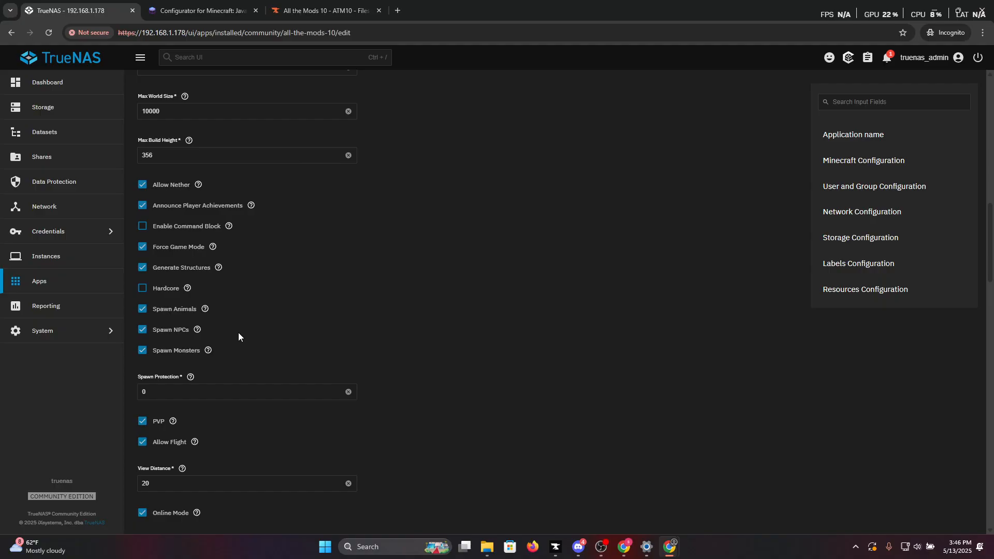
pyautogui.scroll(-2, 255, 334)
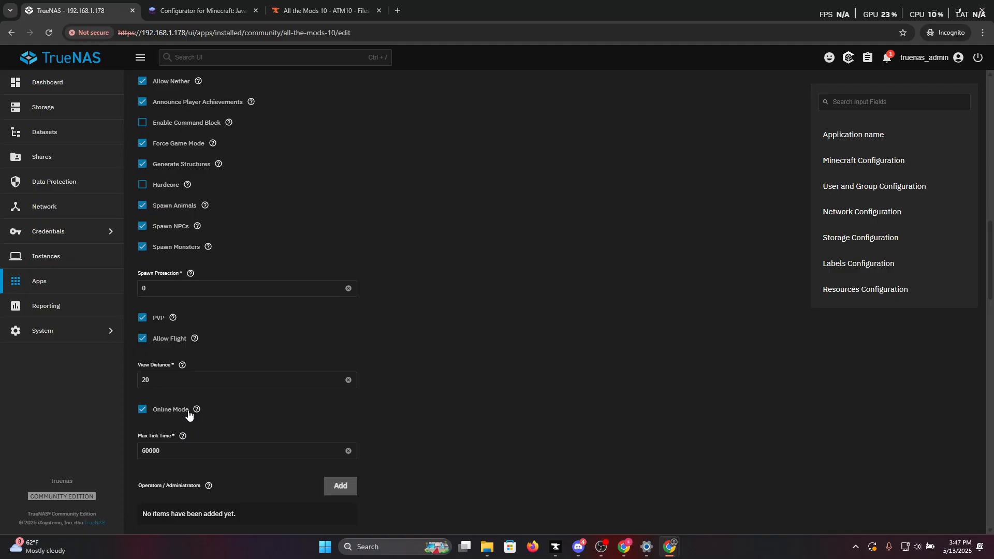
pyautogui.scroll(-3, 209, 377)
pyautogui.scroll(-4, 179, 260)
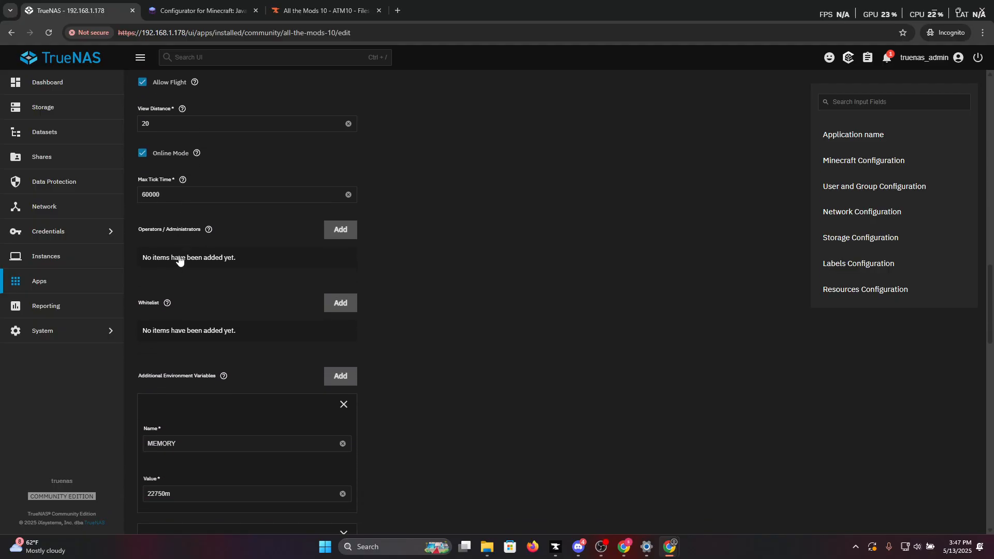
pyautogui.scroll(-2, 179, 260)
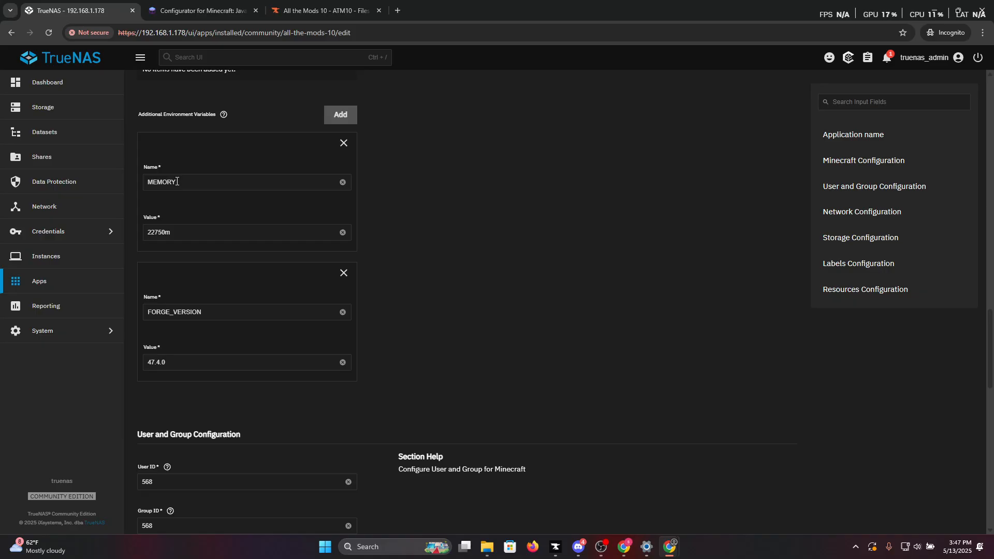
pyautogui.scroll(-12, 280, 330)
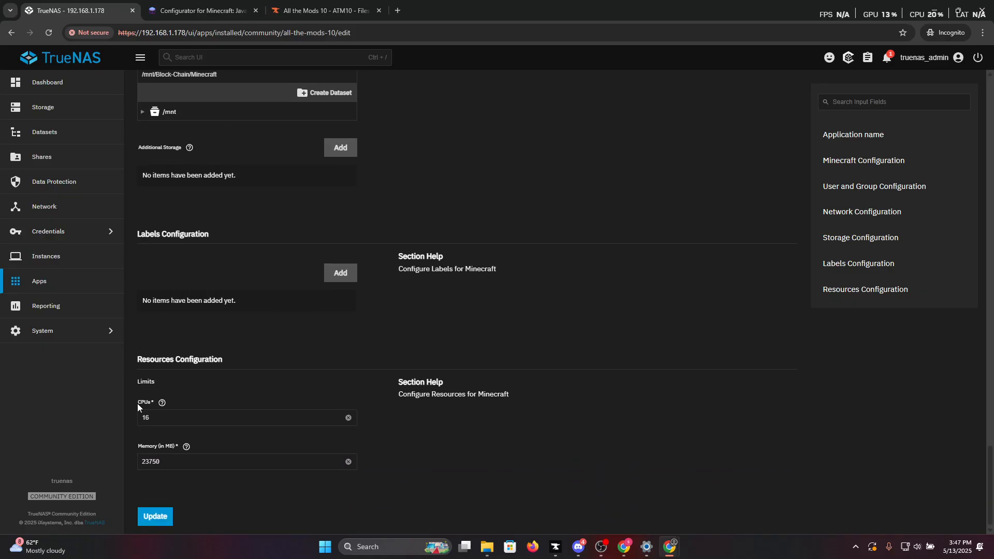
# Check the CPUs limit under Resources Configuration and its help text.
pyautogui.click(153, 418)
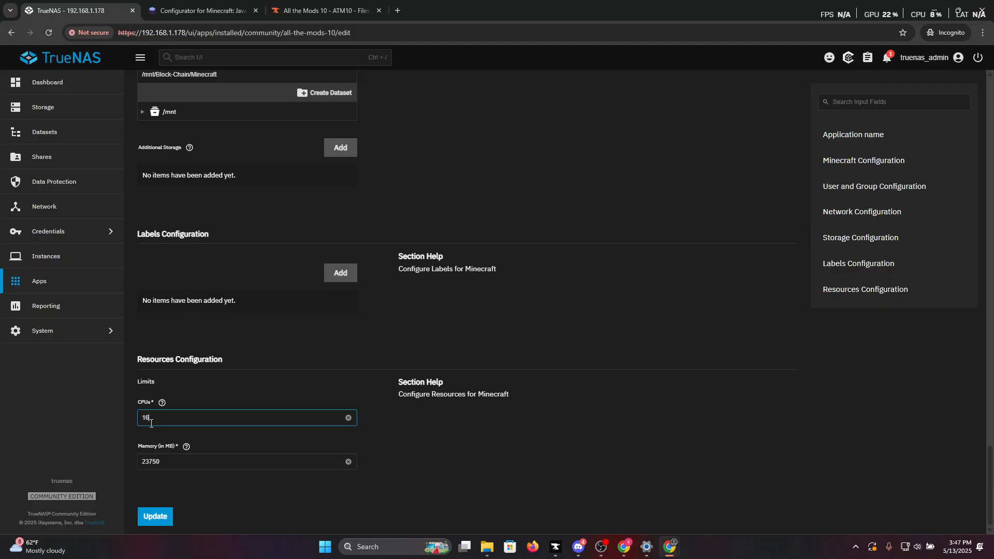
pyautogui.doubleClick(143, 420)
pyautogui.click(162, 402)
pyautogui.click(444, 435)
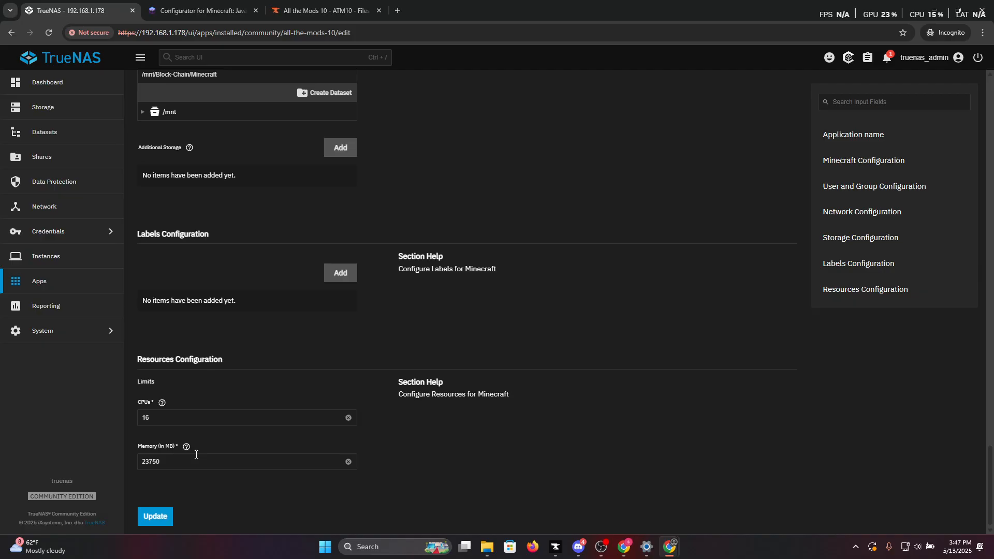
# Set the memory limit under Resources Configuration to 23761 MiB.
pyautogui.click(159, 461)
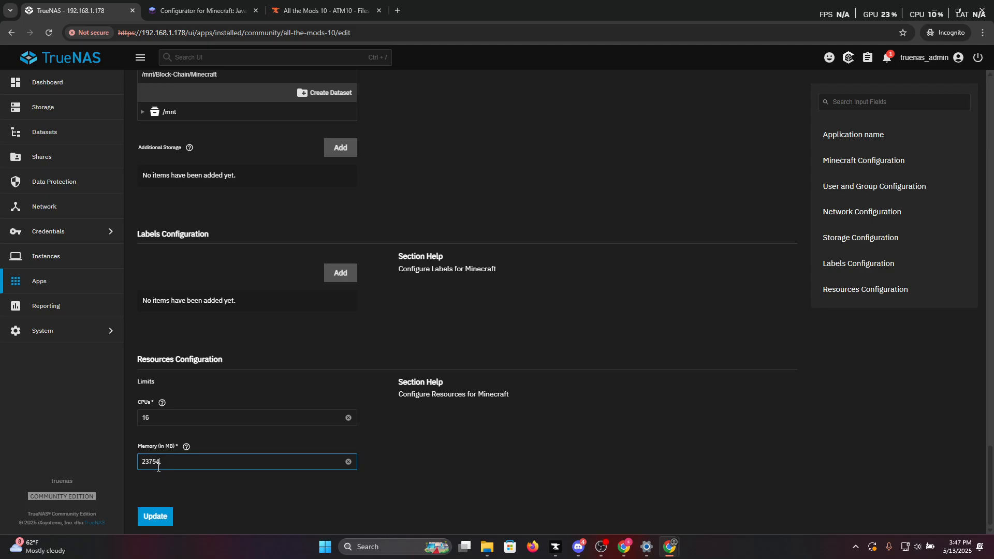
pyautogui.scroll(3, 229, 449)
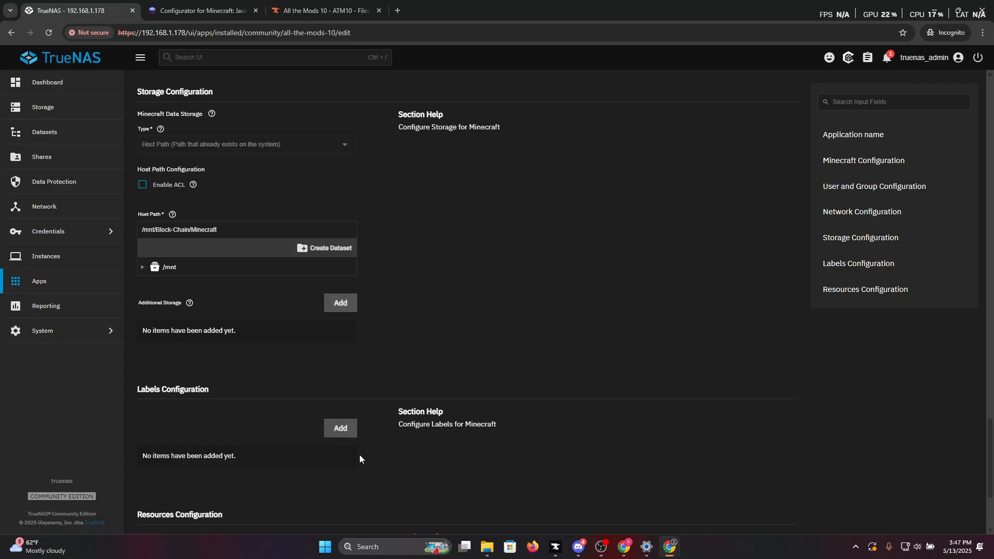
pyautogui.scroll(2, 359, 454)
pyautogui.scroll(-5, 360, 456)
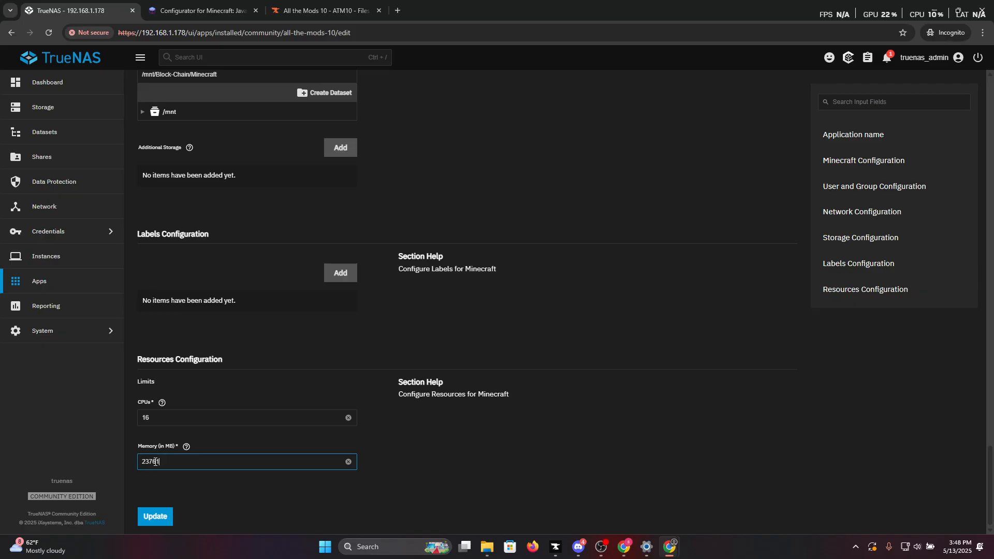
# Compare the MEMORY environment variable's value with the memory limit under Resources Configuration.
pyautogui.scroll(10, 225, 372)
pyautogui.scroll(6, 228, 369)
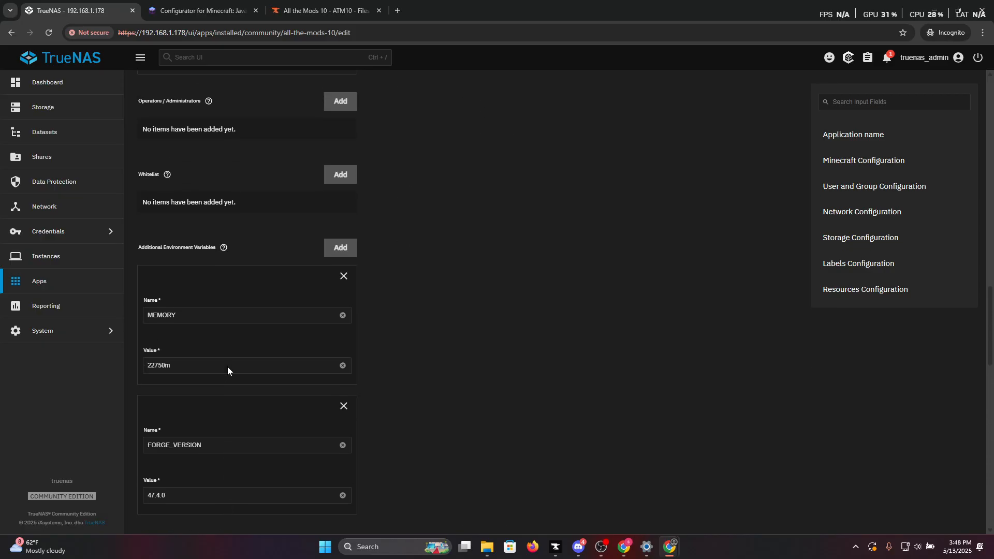
pyautogui.scroll(-2, 228, 368)
pyautogui.scroll(1, 167, 320)
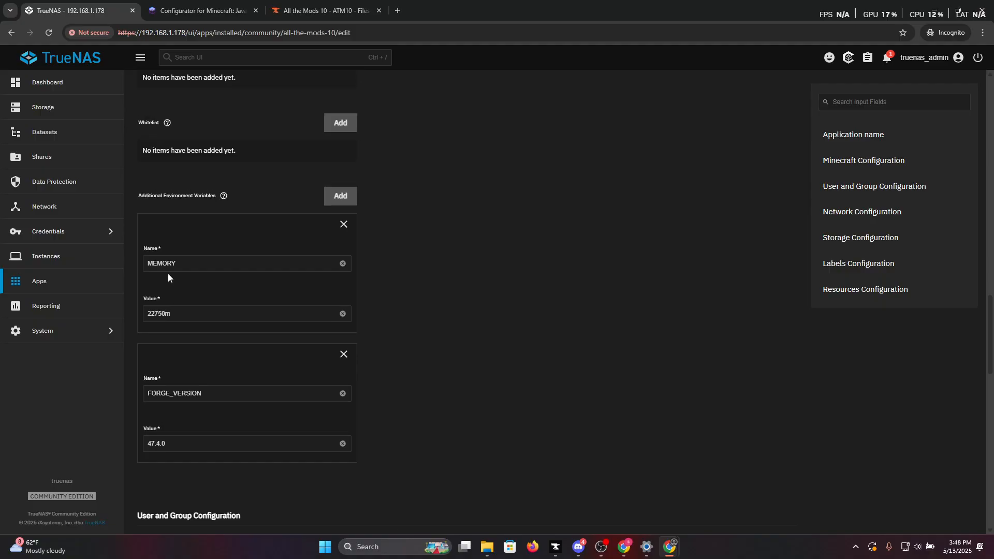
pyautogui.doubleClick(162, 264)
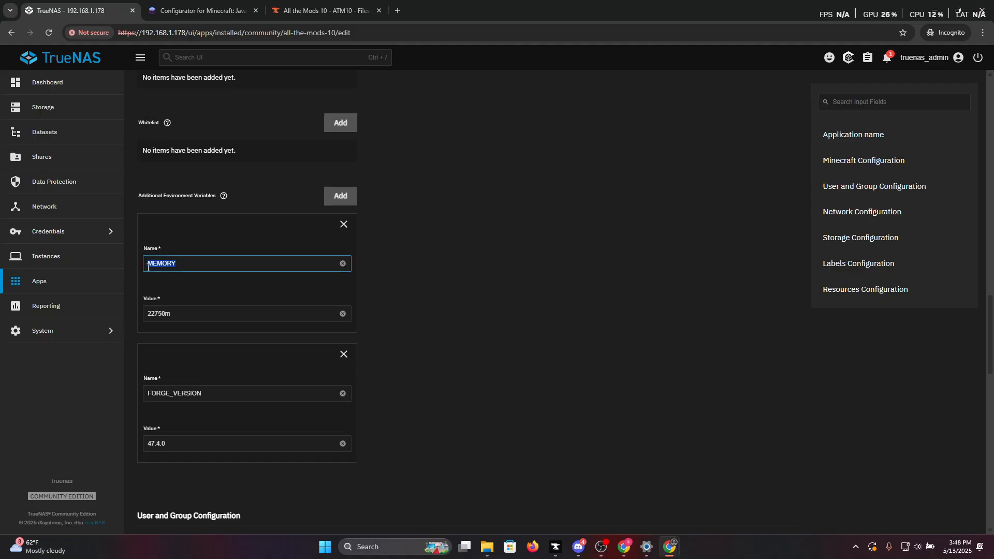
pyautogui.doubleClick(153, 314)
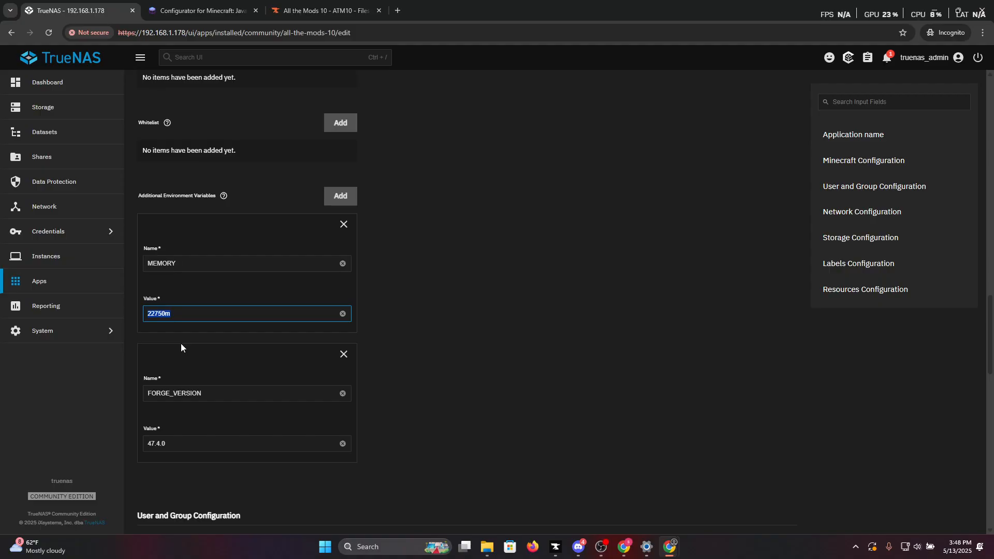
pyautogui.click(182, 313)
pyautogui.scroll(-12, 183, 331)
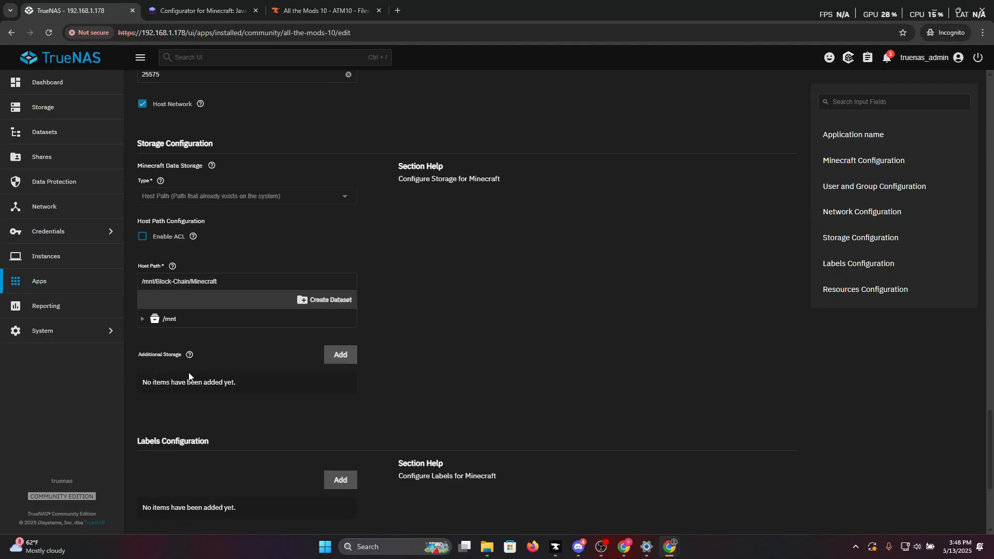
pyautogui.scroll(-4, 189, 377)
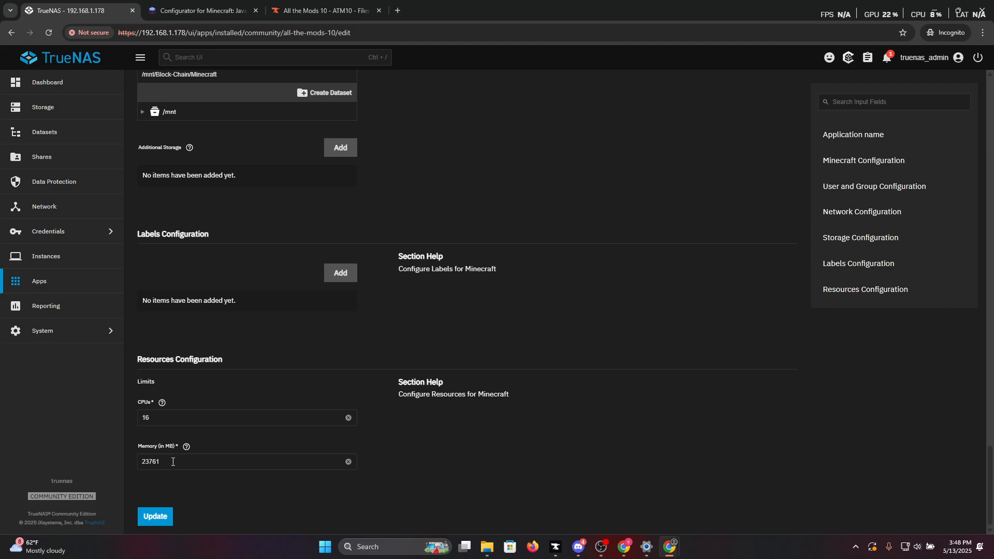
# Review the additional environment variables, including FORGE_VERSION, and the user, network and storage configuration of the app.
pyautogui.scroll(20, 172, 466)
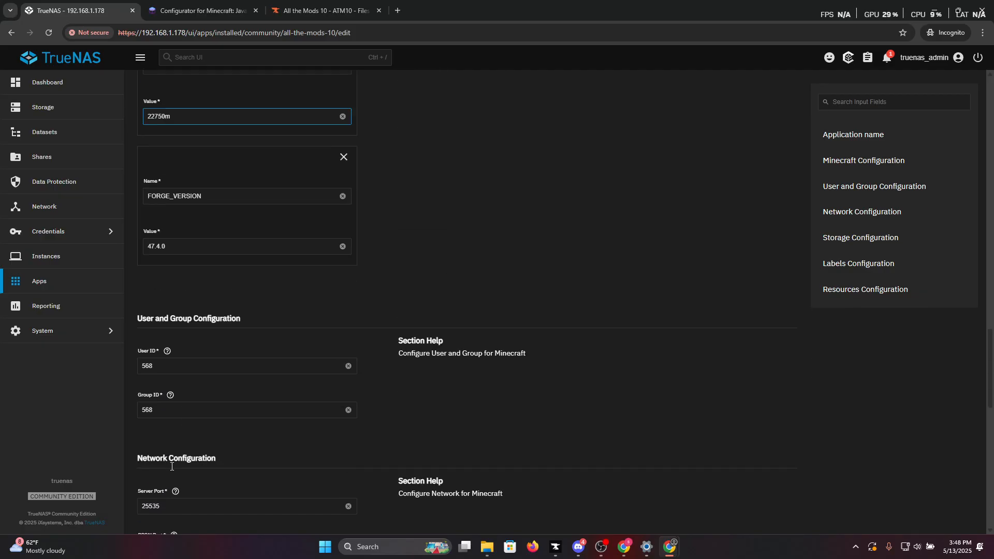
pyautogui.scroll(1, 171, 466)
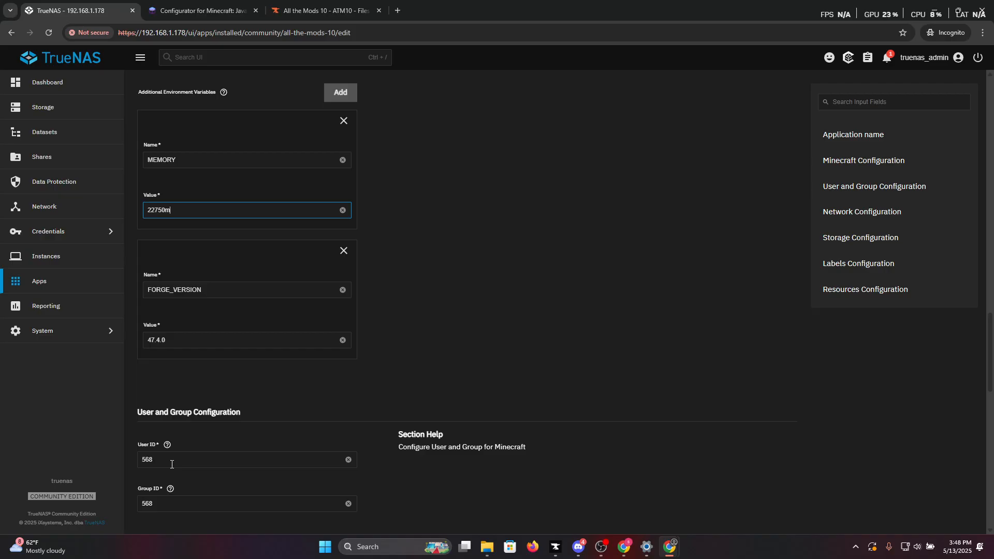
pyautogui.scroll(3, 196, 459)
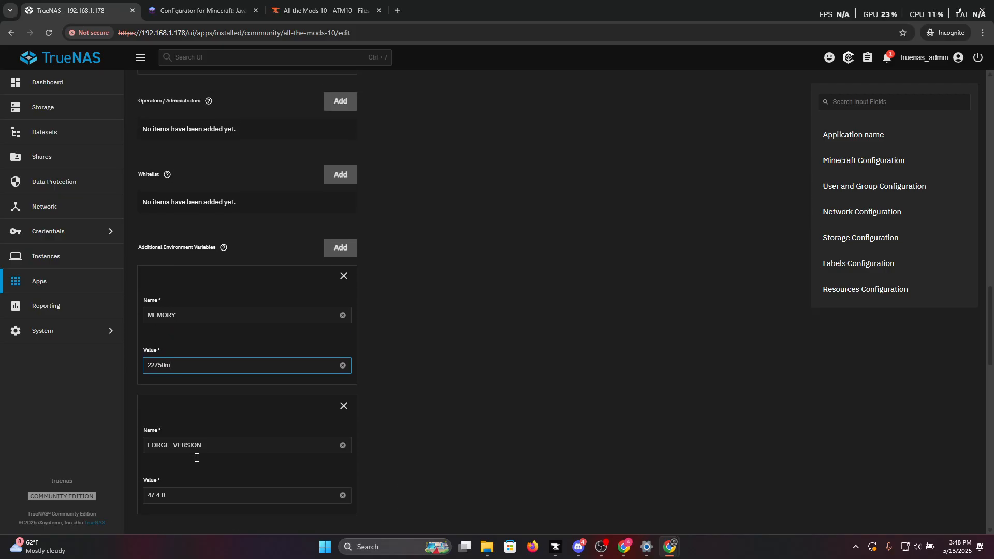
pyautogui.scroll(2, 214, 454)
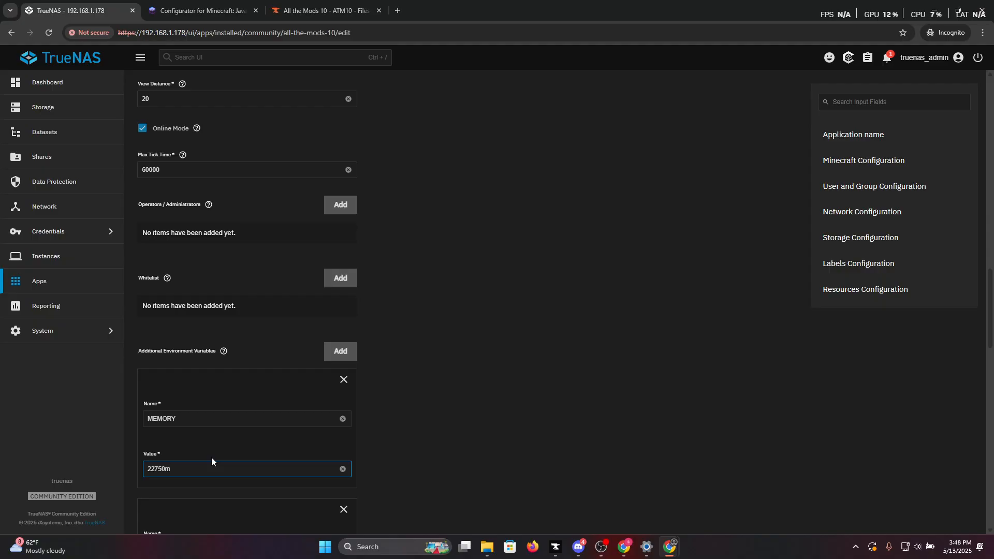
pyautogui.scroll(2, 226, 455)
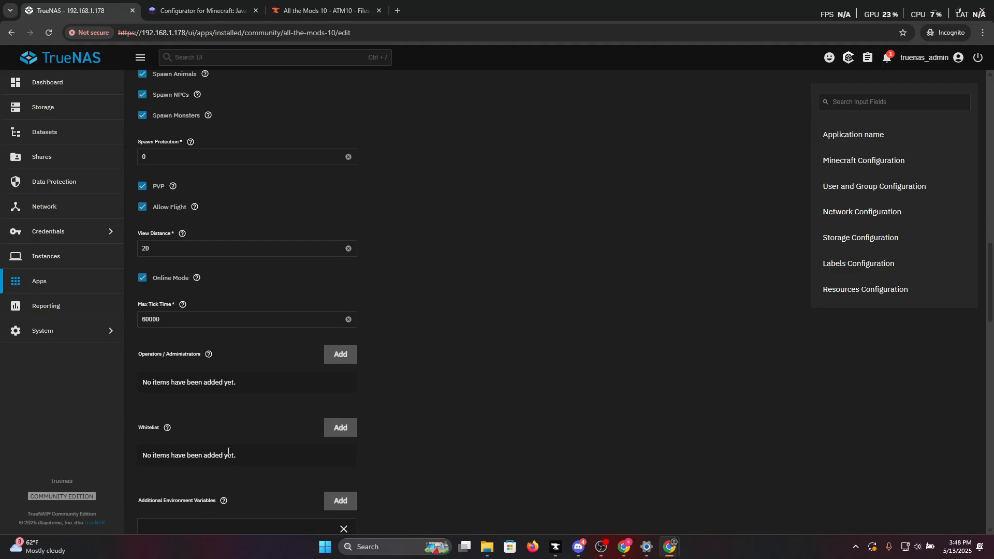
pyautogui.scroll(-5, 229, 455)
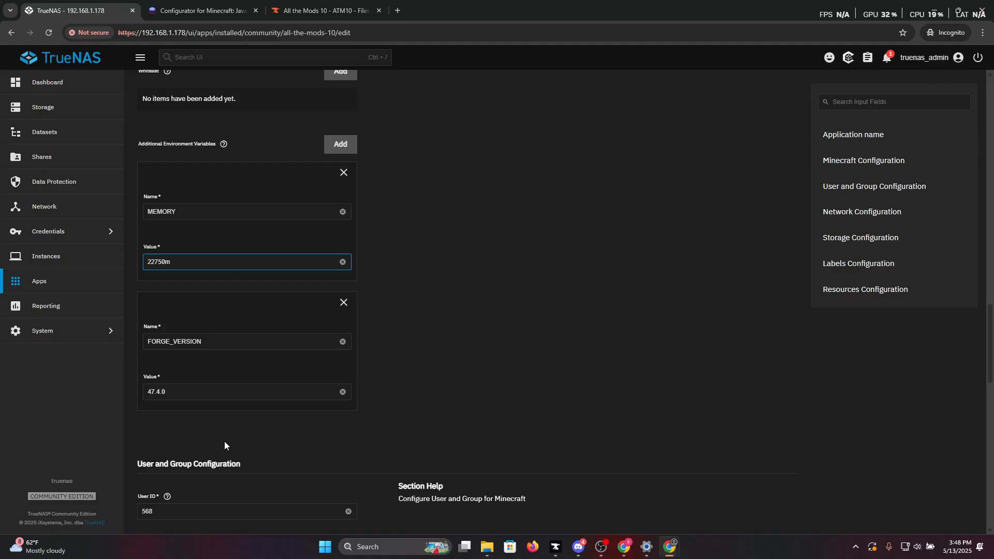
pyautogui.scroll(-4, 225, 439)
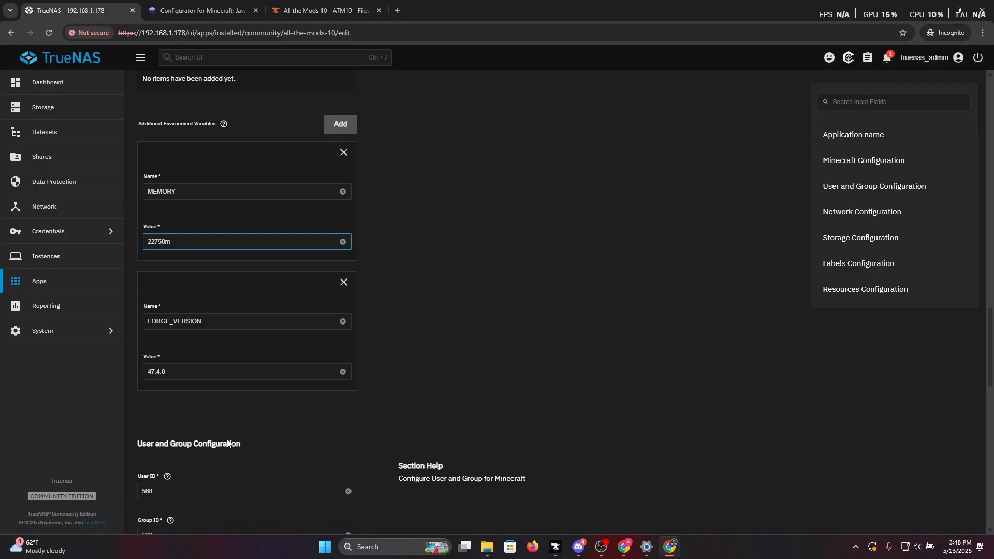
pyautogui.scroll(-3, 227, 439)
pyautogui.scroll(-3, 229, 439)
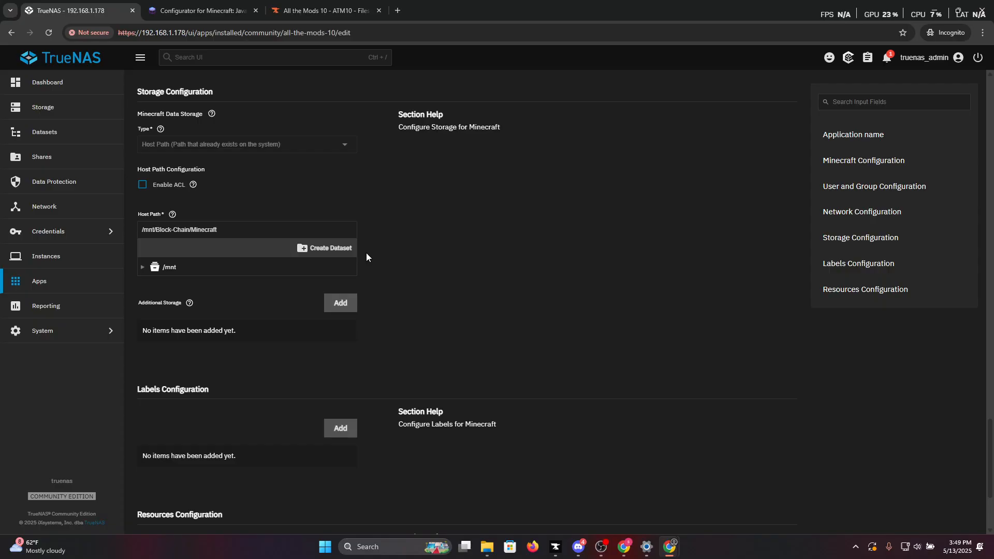
# Review the Java images offered by the Image Selector under Minecraft Configuration, keeping the current selection.
pyautogui.scroll(2, 364, 253)
pyautogui.scroll(20, 365, 247)
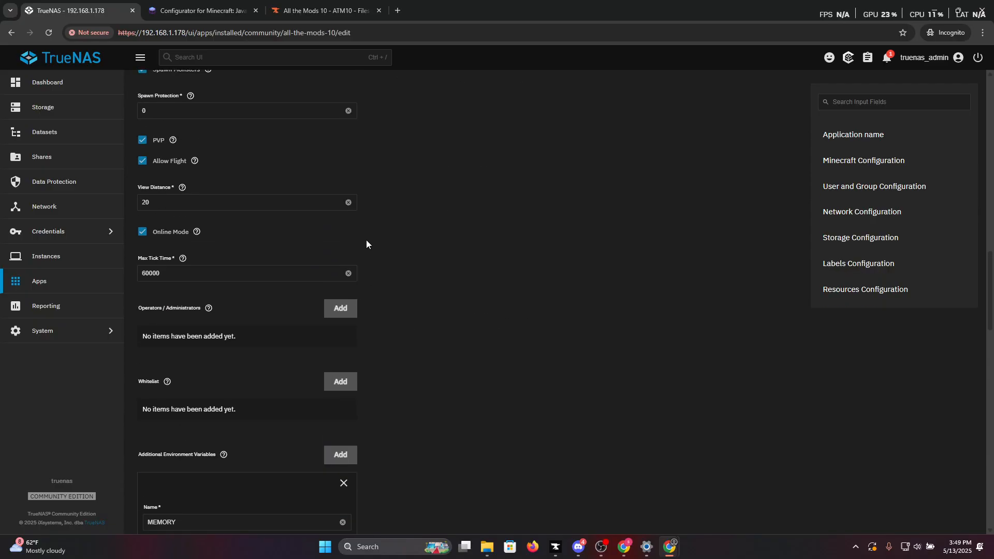
pyautogui.scroll(7, 366, 239)
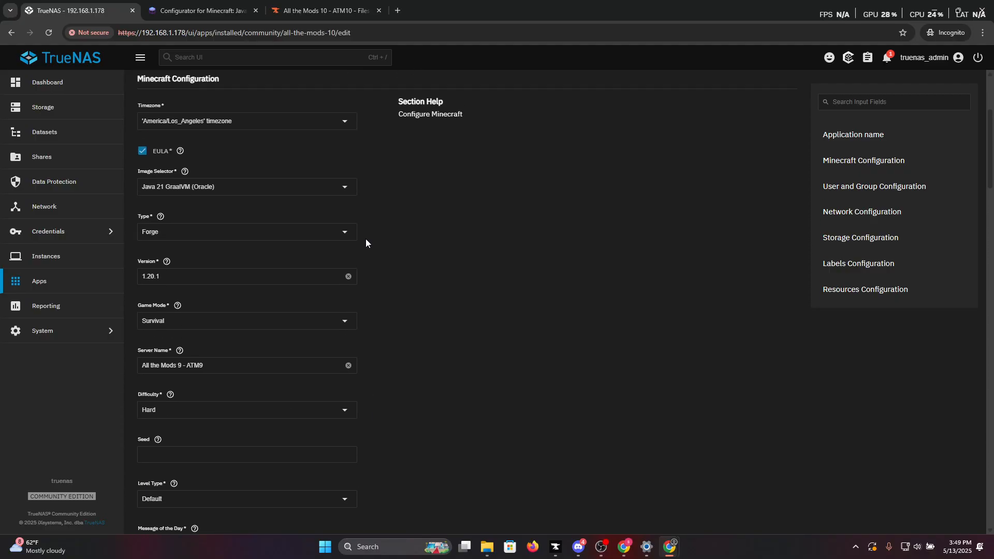
pyautogui.scroll(-1, 147, 275)
pyautogui.moveTo(136, 172); pyautogui.dragTo(198, 169)
pyautogui.click(595, 238)
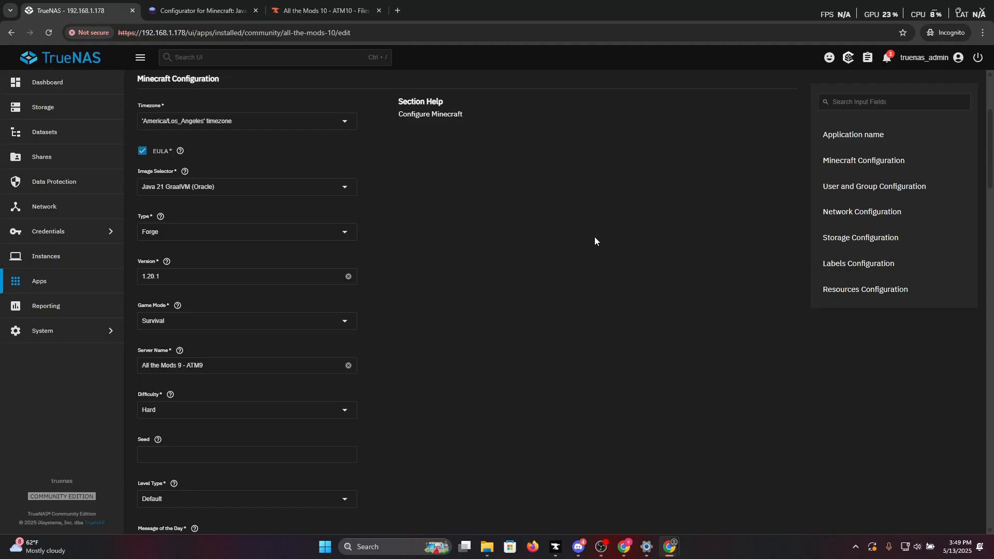
pyautogui.click(204, 191)
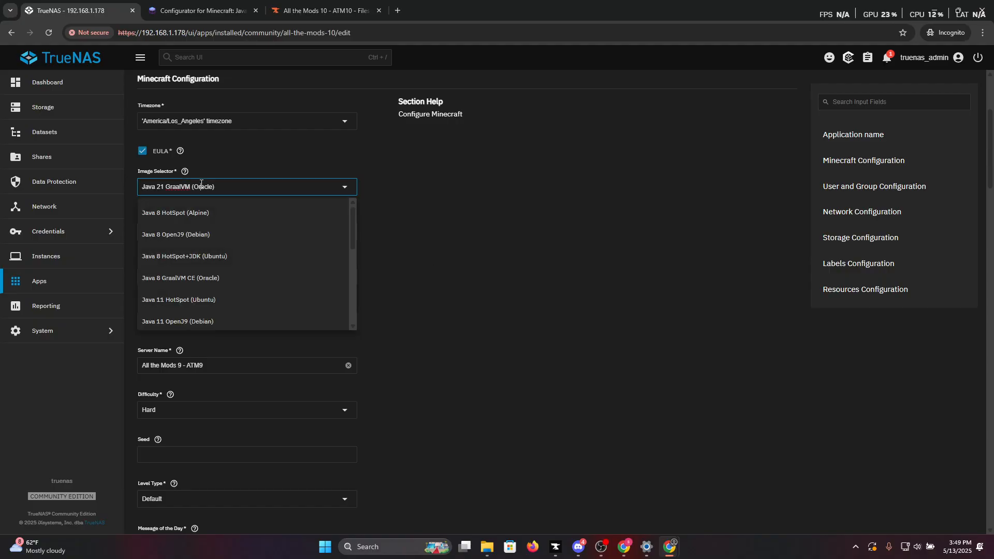
pyautogui.scroll(1, 241, 273)
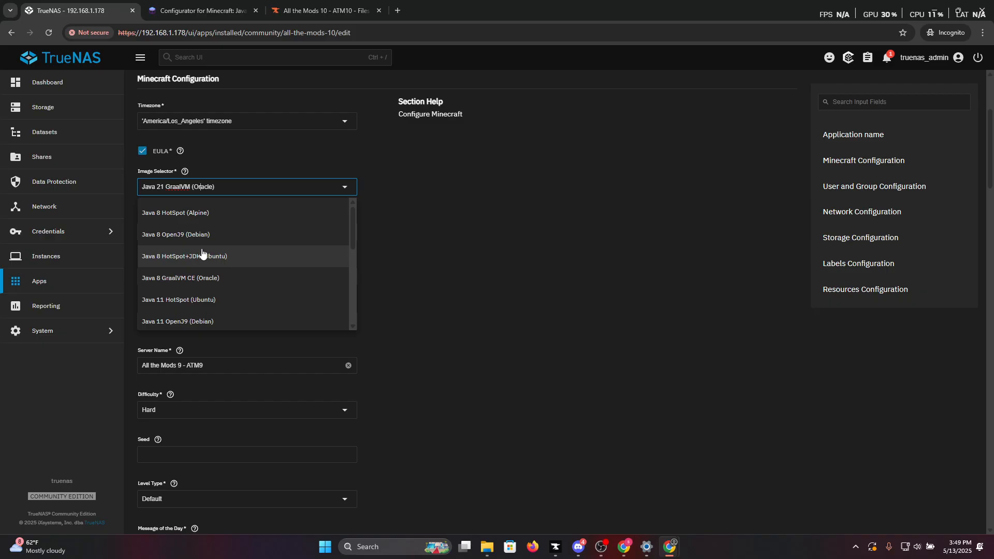
pyautogui.click(455, 239)
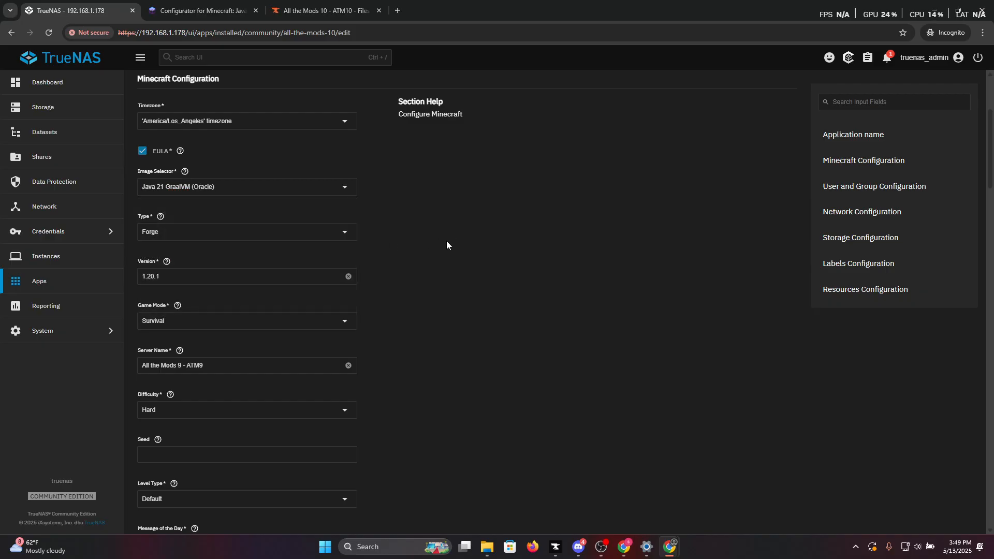
# Review the app's settings from the Java image and server type through to the limits under Resources Configuration.
pyautogui.scroll(-1, 424, 291)
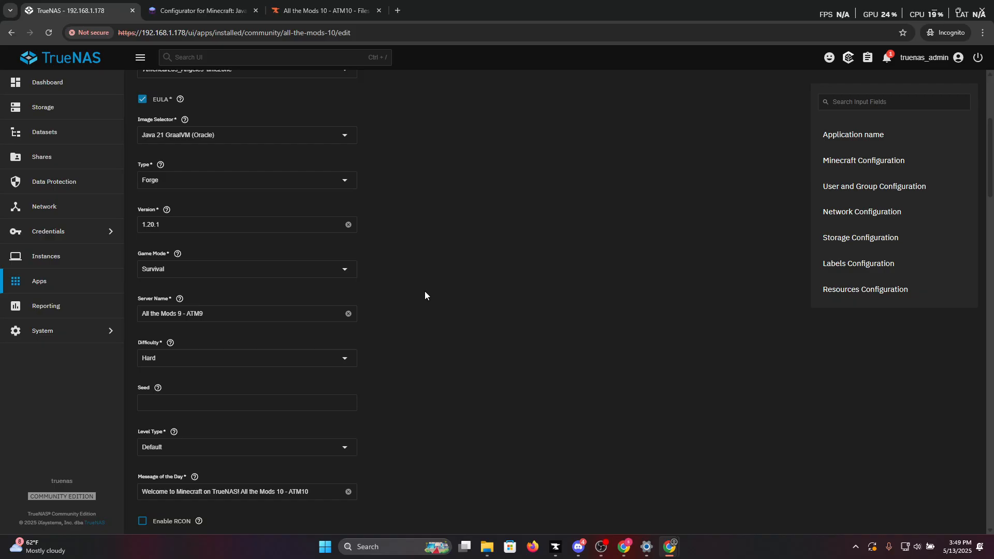
pyautogui.scroll(-1, 424, 294)
pyautogui.scroll(3, 424, 294)
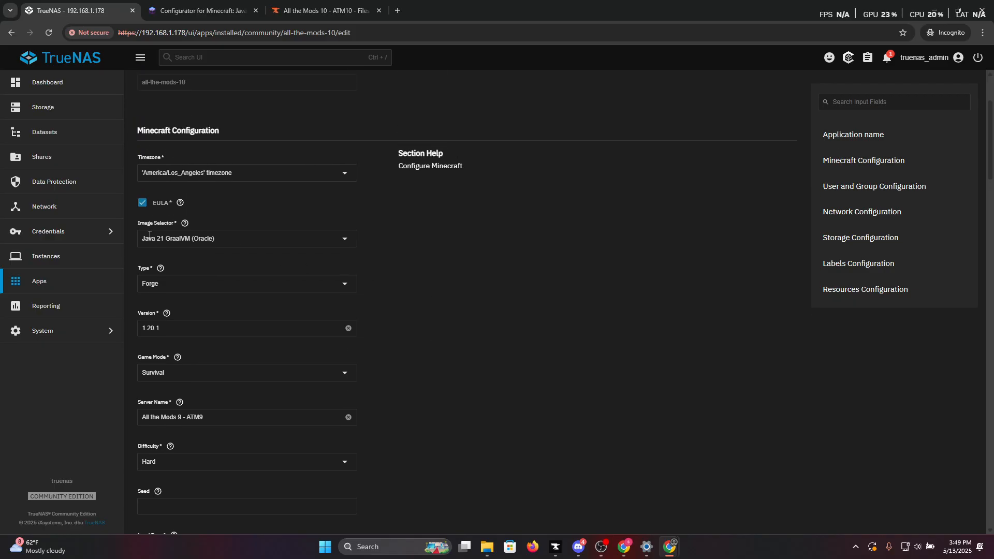
pyautogui.scroll(-2, 175, 280)
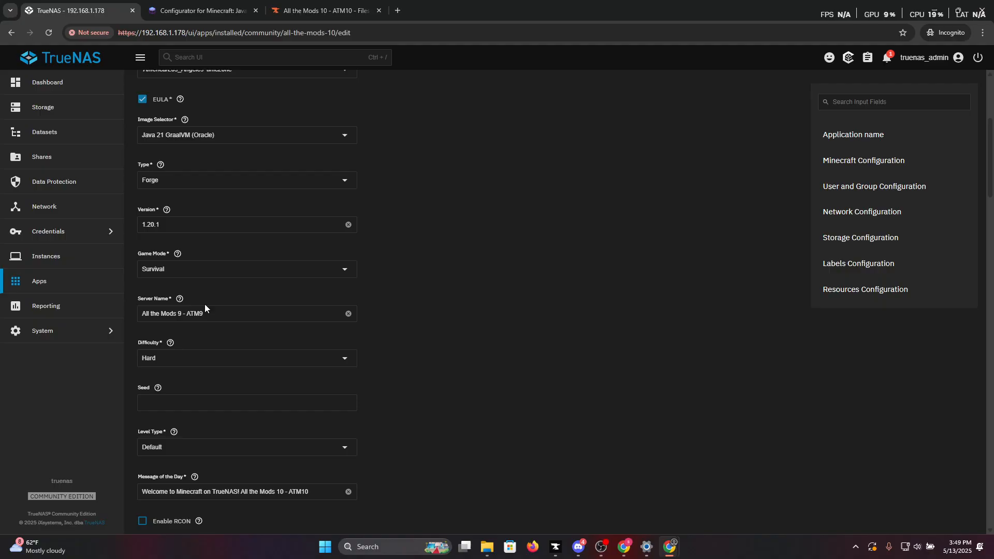
pyautogui.scroll(-2, 210, 304)
pyautogui.scroll(-12, 216, 306)
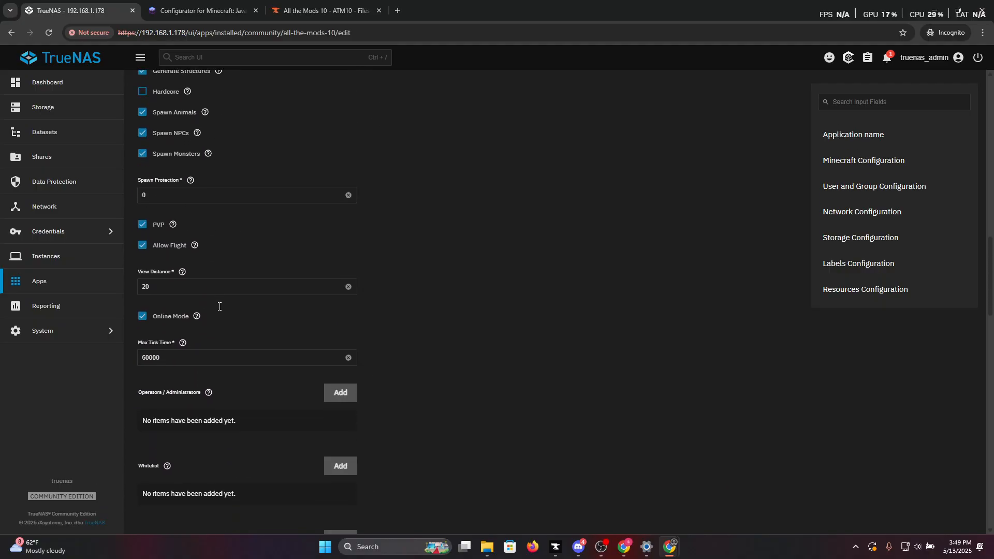
pyautogui.scroll(-15, 220, 306)
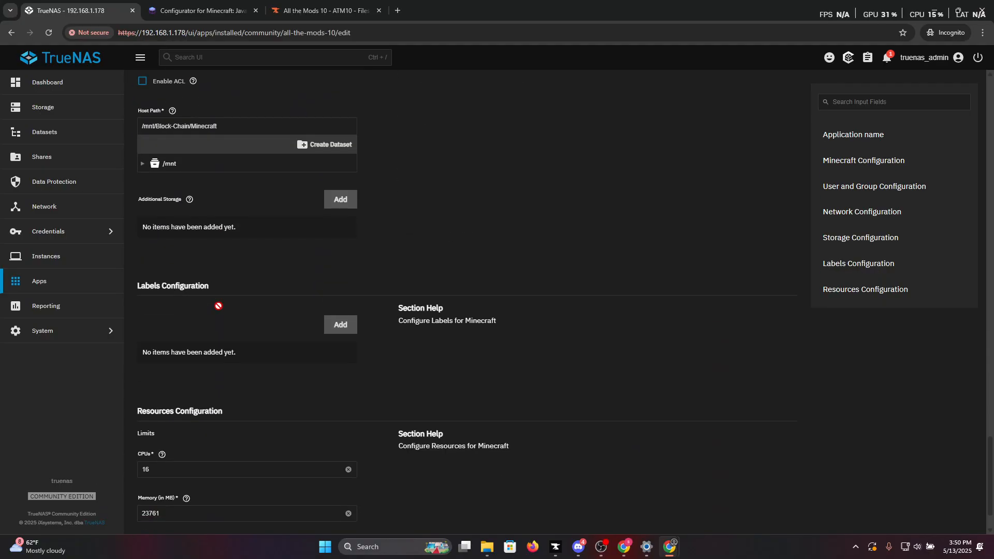
# Check the MEMORY and FORGE_VERSION environment variables and the gameplay options above them.
pyautogui.scroll(7, 222, 306)
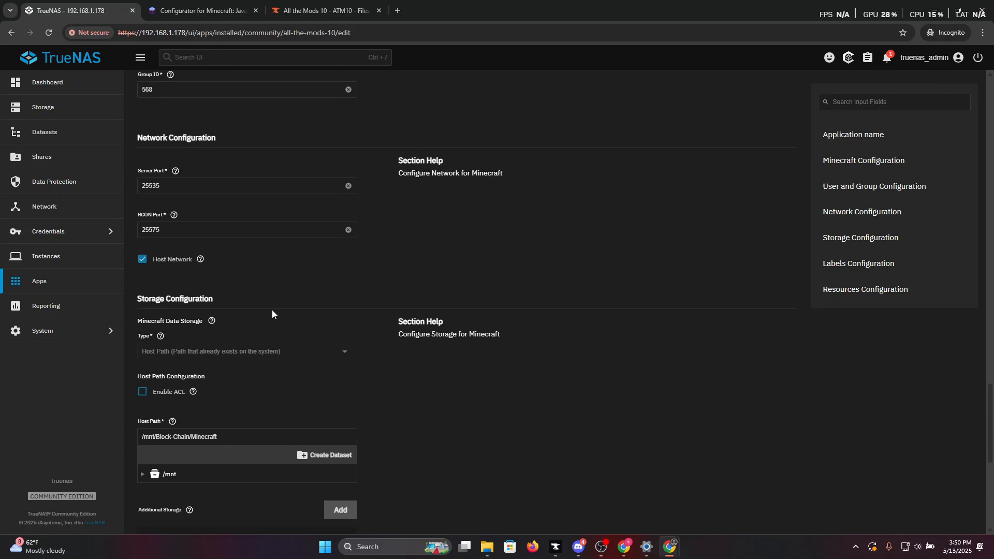
pyautogui.scroll(8, 351, 329)
pyautogui.scroll(3, 351, 332)
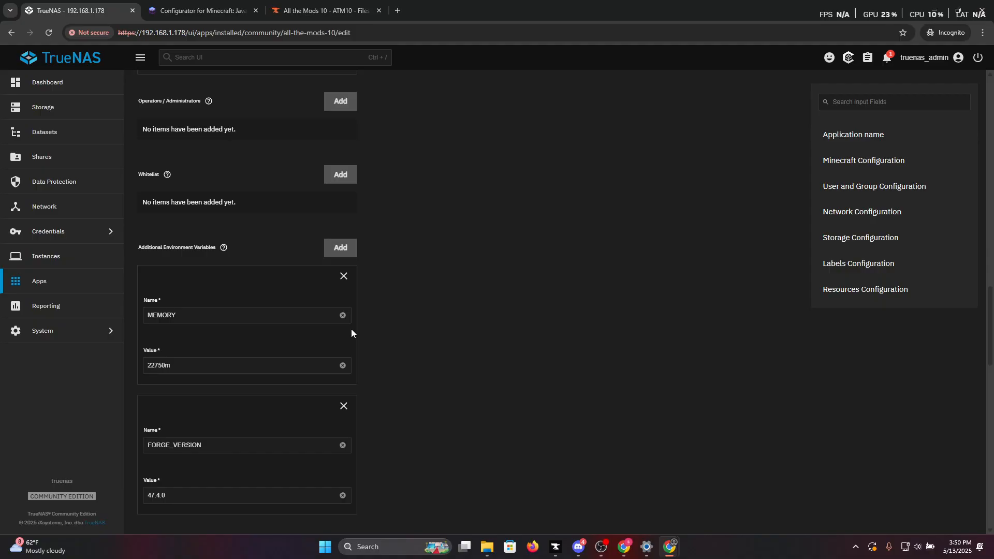
pyautogui.scroll(7, 351, 333)
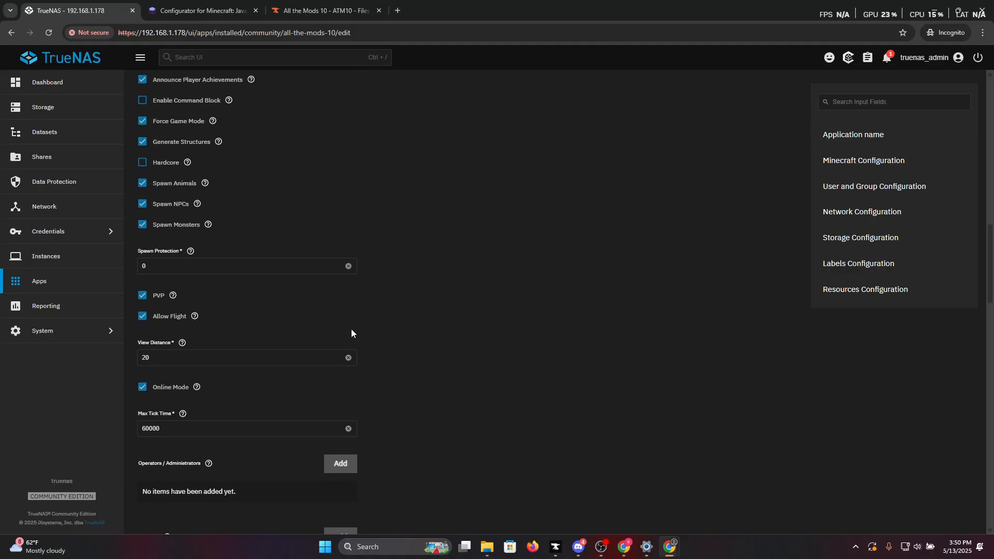
# Examine the host path under Storage Configuration, the network ports and the user and group IDs.
pyautogui.scroll(-20, 351, 333)
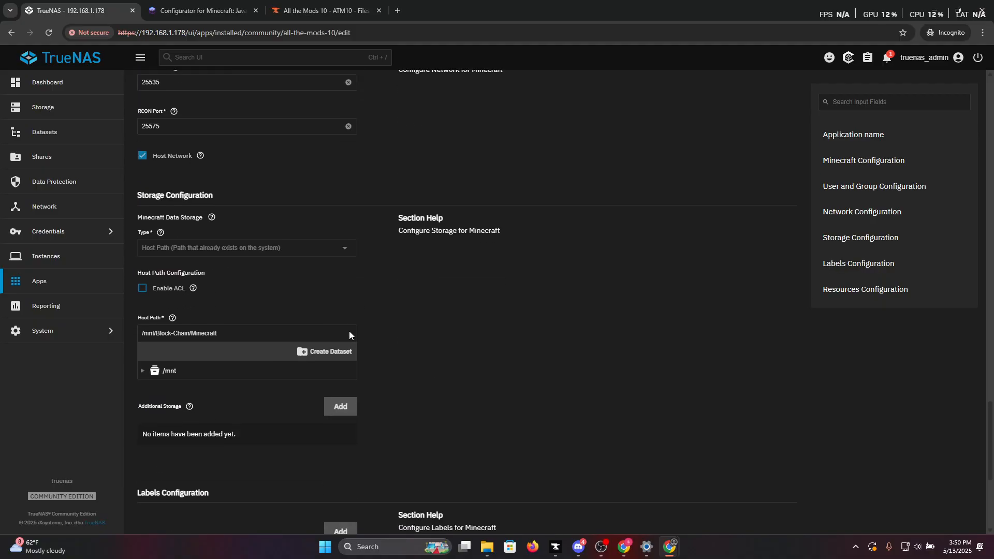
pyautogui.scroll(-5, 349, 335)
pyautogui.scroll(5, 286, 309)
pyautogui.moveTo(138, 319); pyautogui.dragTo(172, 319)
pyautogui.click(518, 323)
pyautogui.scroll(8, 518, 320)
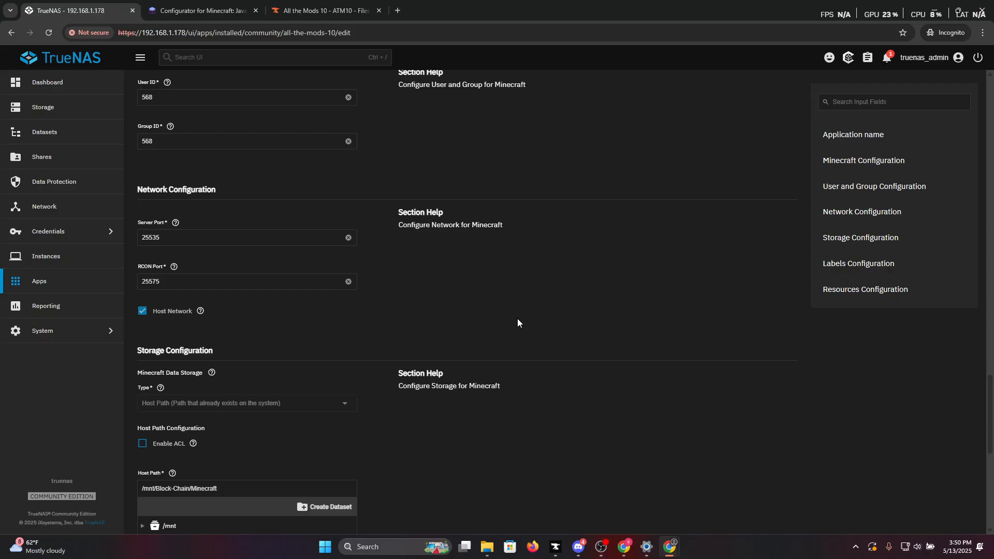
pyautogui.scroll(4, 518, 319)
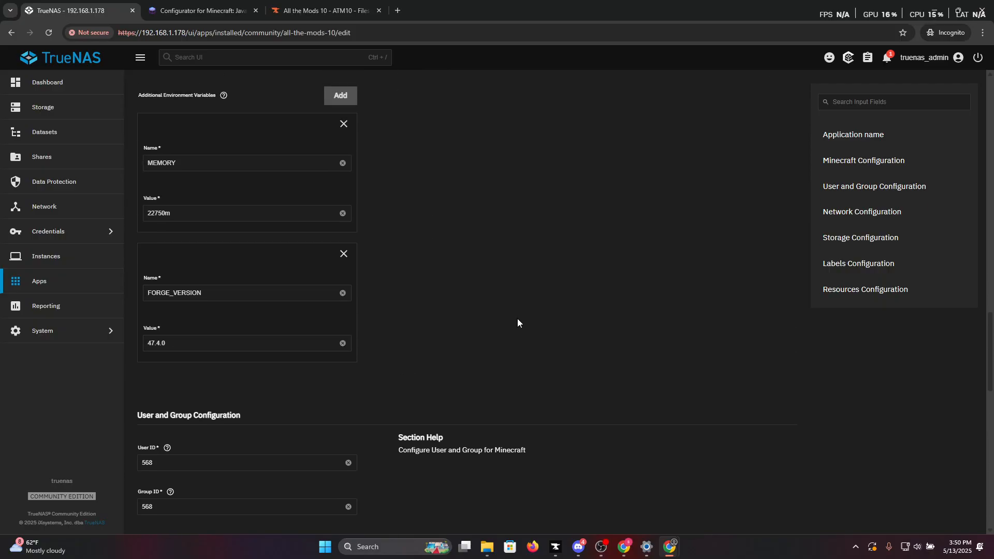
pyautogui.scroll(-6, 517, 321)
pyautogui.scroll(3, 514, 332)
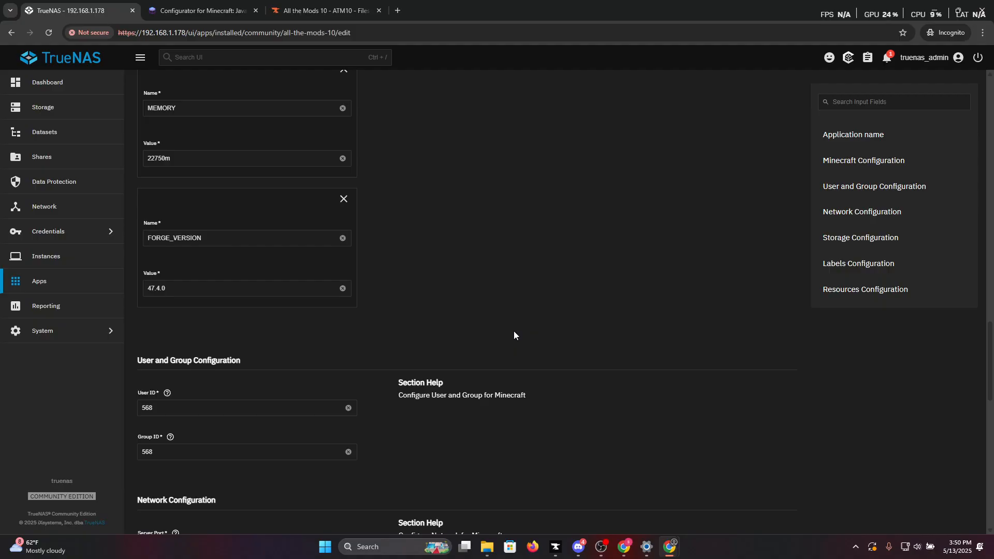
# Switch to the setupmc.com configurator and examine its General settings and the EULA and TYPE environment entries in compose.yml.
pyautogui.click(200, 10)
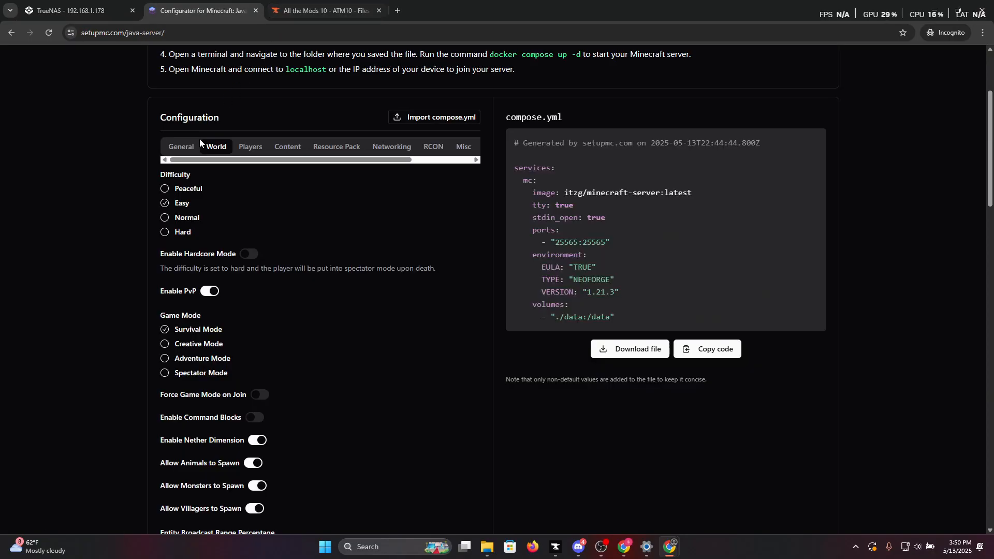
pyautogui.click(182, 146)
pyautogui.scroll(-3, 332, 234)
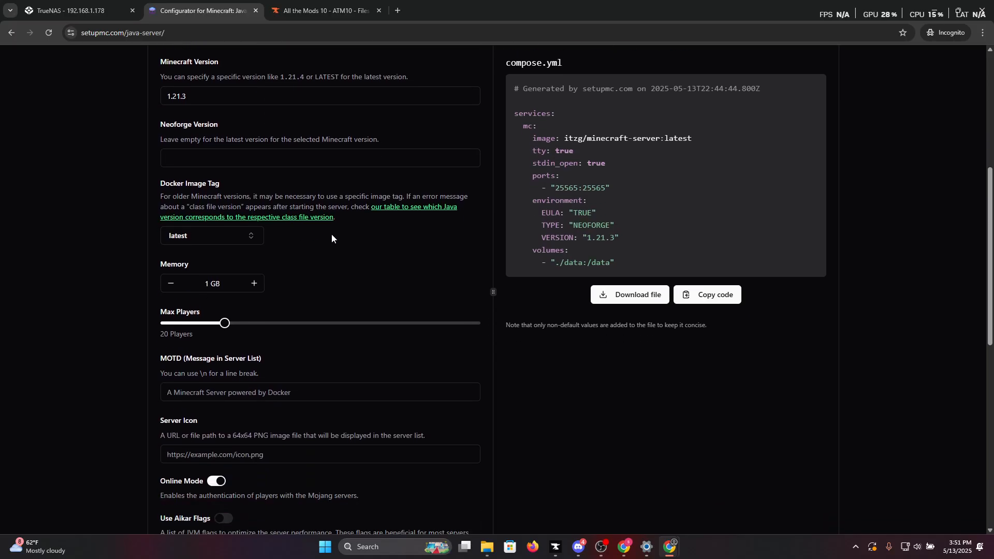
pyautogui.scroll(-2, 337, 239)
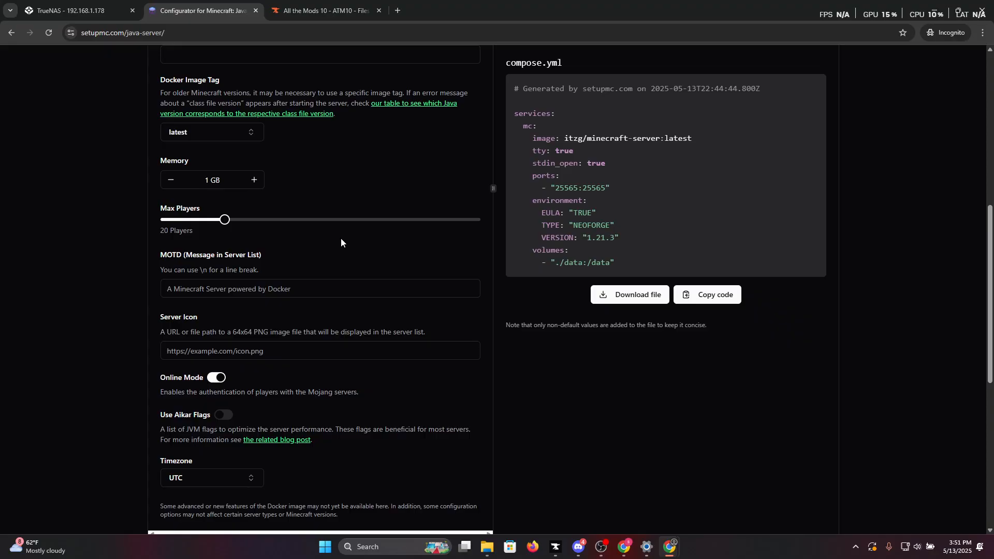
pyautogui.scroll(3, 341, 239)
pyautogui.scroll(2, 341, 242)
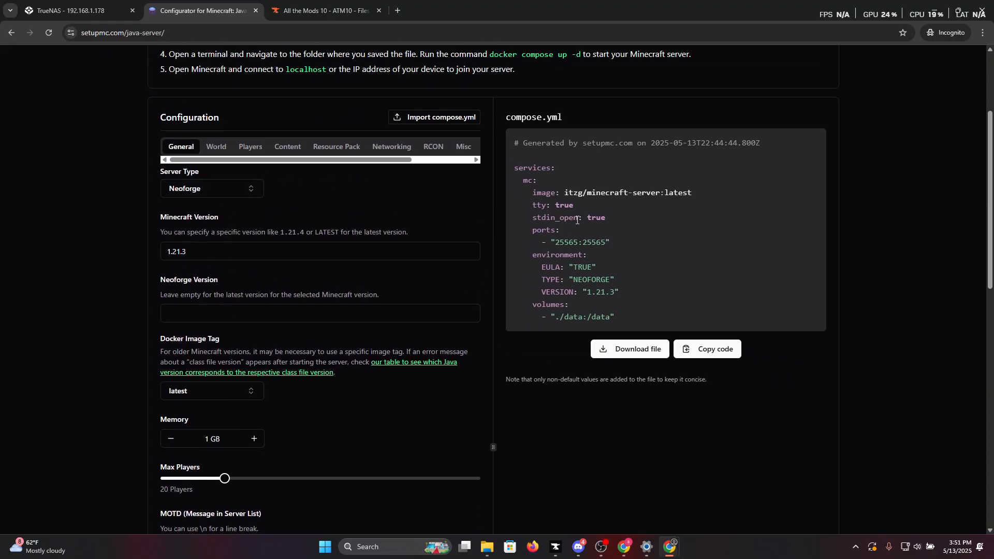
pyautogui.doubleClick(548, 267)
pyautogui.doubleClick(551, 281)
# Compare the TrueNAS app's Minecraft Configuration and environment variables with the configurator's generated compose.yml.
pyautogui.click(77, 10)
pyautogui.scroll(10, 213, 282)
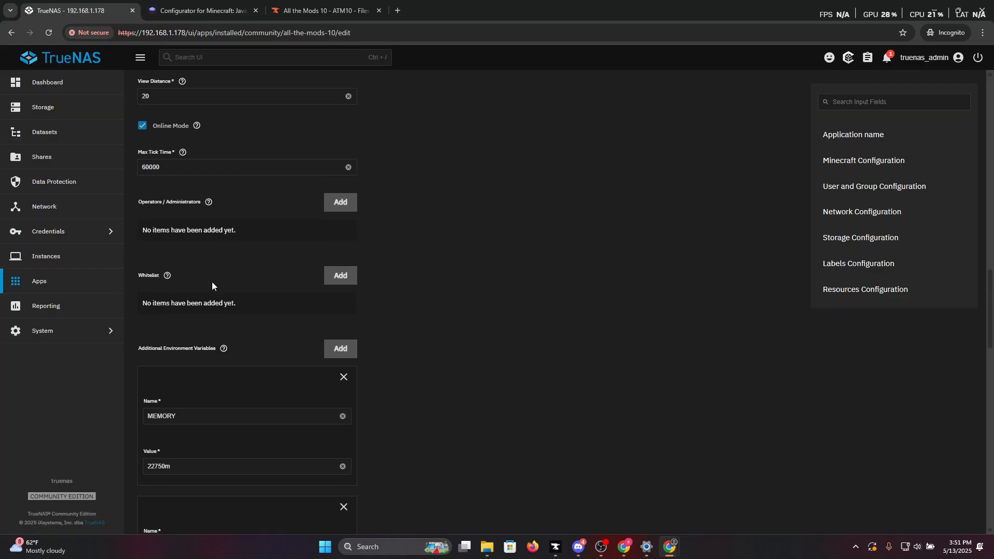
pyautogui.click(199, 10)
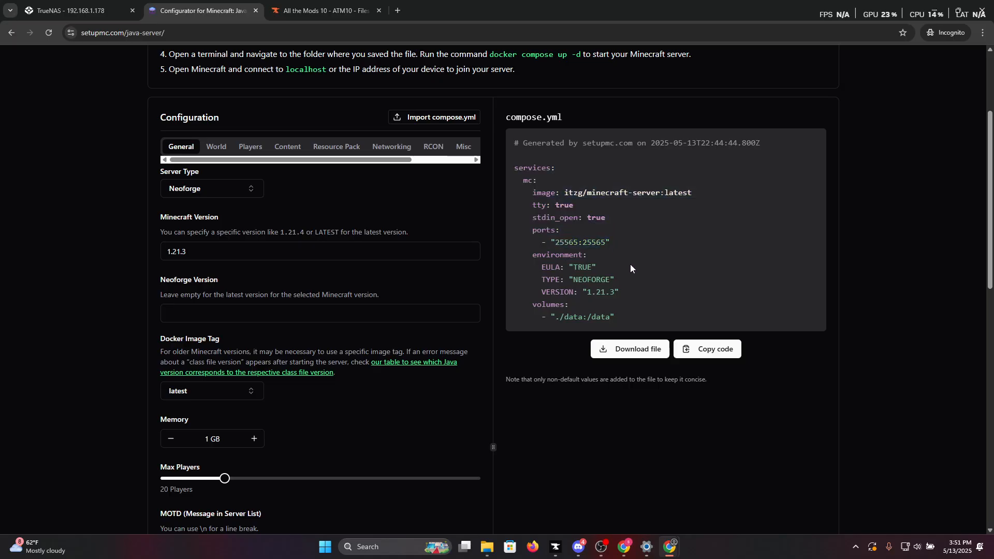
pyautogui.click(78, 10)
pyautogui.scroll(10, 474, 285)
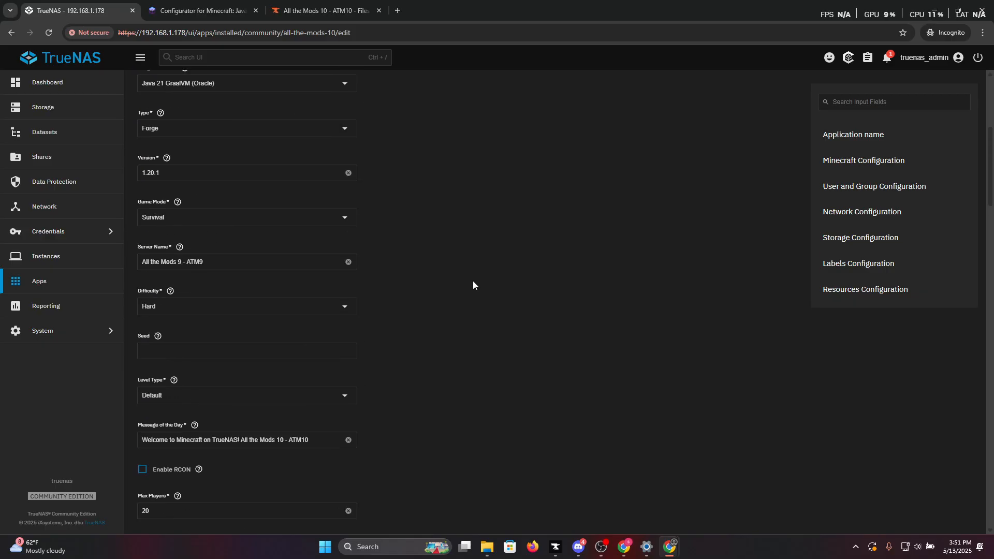
pyautogui.scroll(4, 473, 281)
pyautogui.scroll(2, 468, 277)
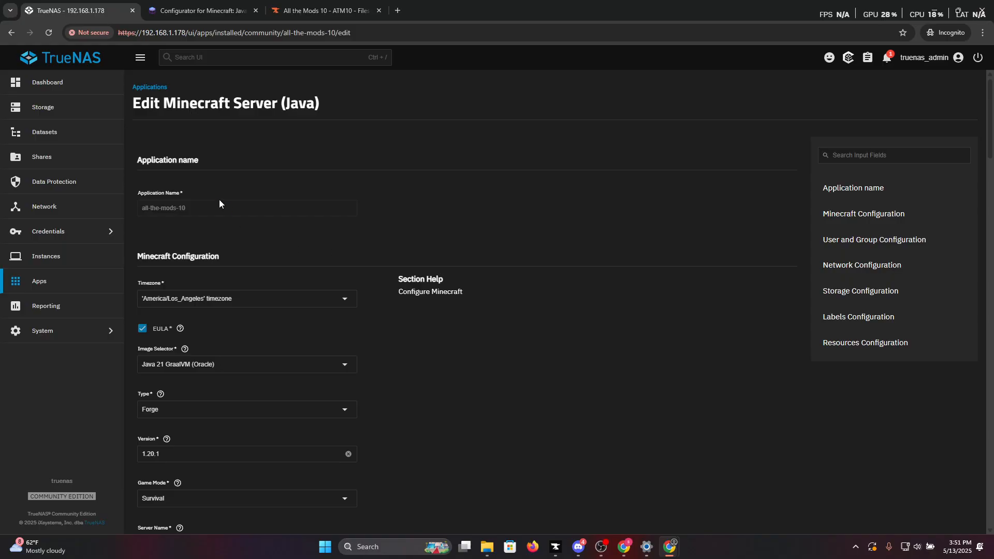